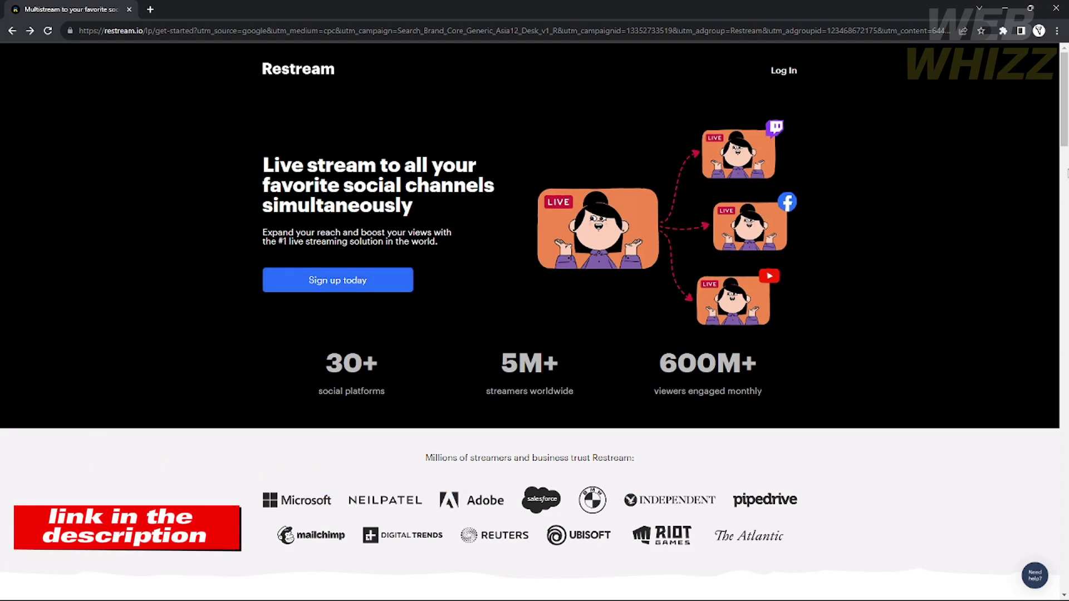
# - Examine the Restream landing page's introduction, trusted brands, multistreaming features and customer testimonial
pyautogui.moveTo(1064, 109)
pyautogui.mouseDown()
pyautogui.moveTo(1064, 125)
pyautogui.moveTo(1064, 115)
pyautogui.mouseUp()
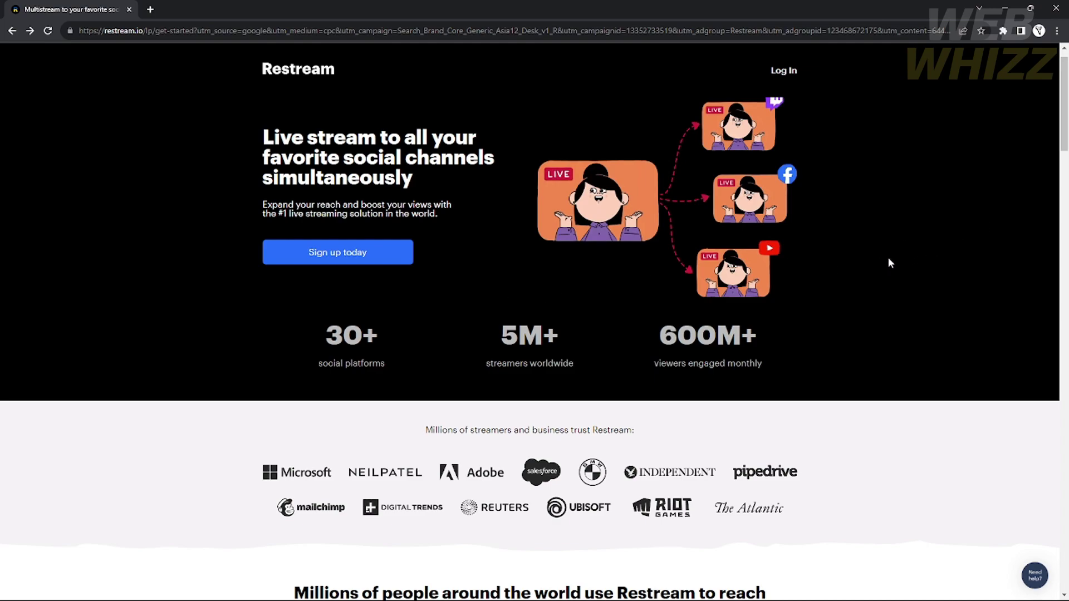
pyautogui.scroll(-3, 890, 262)
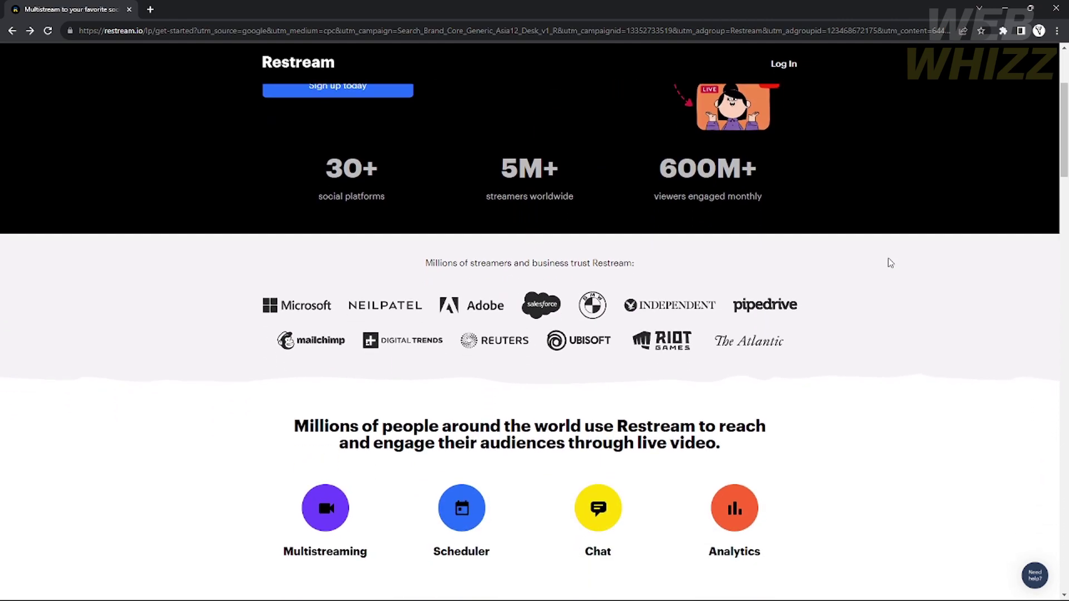
pyautogui.scroll(-1, 889, 262)
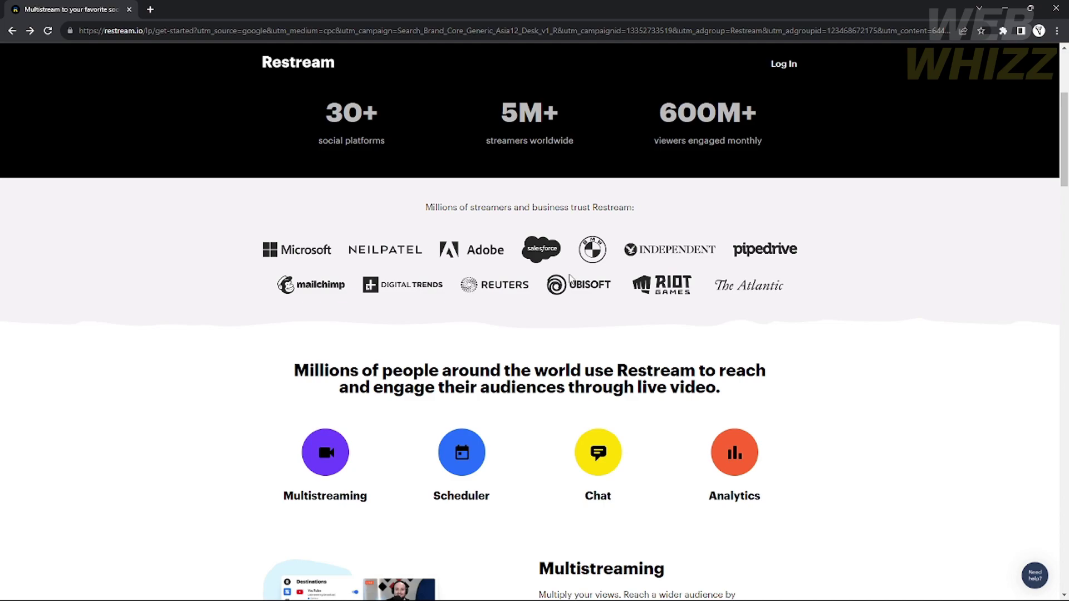
pyautogui.scroll(-2, 572, 300)
pyautogui.scroll(-2, 567, 329)
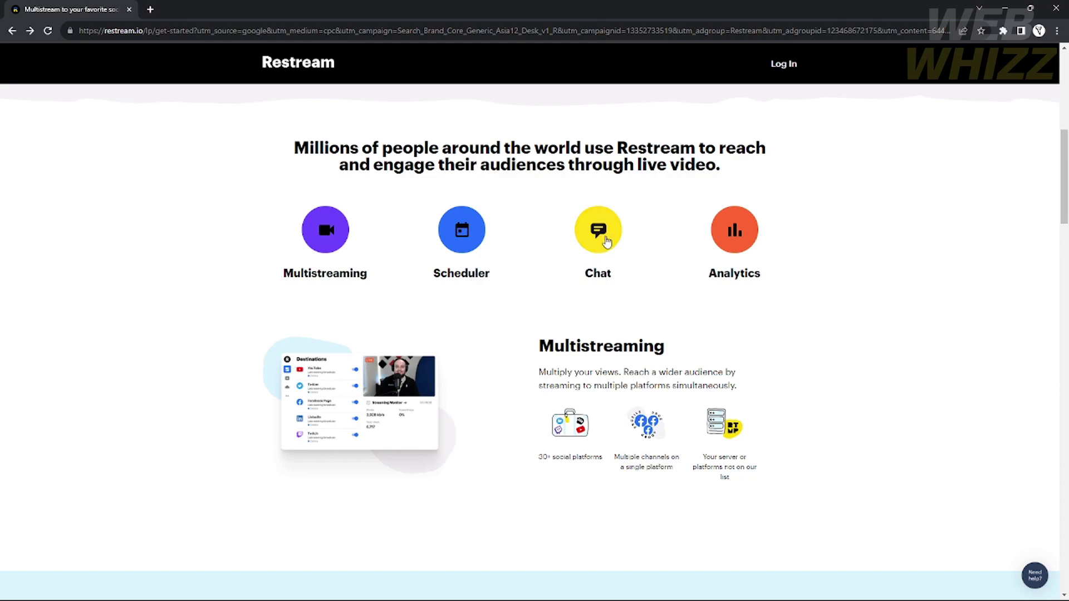
pyautogui.scroll(1, 792, 325)
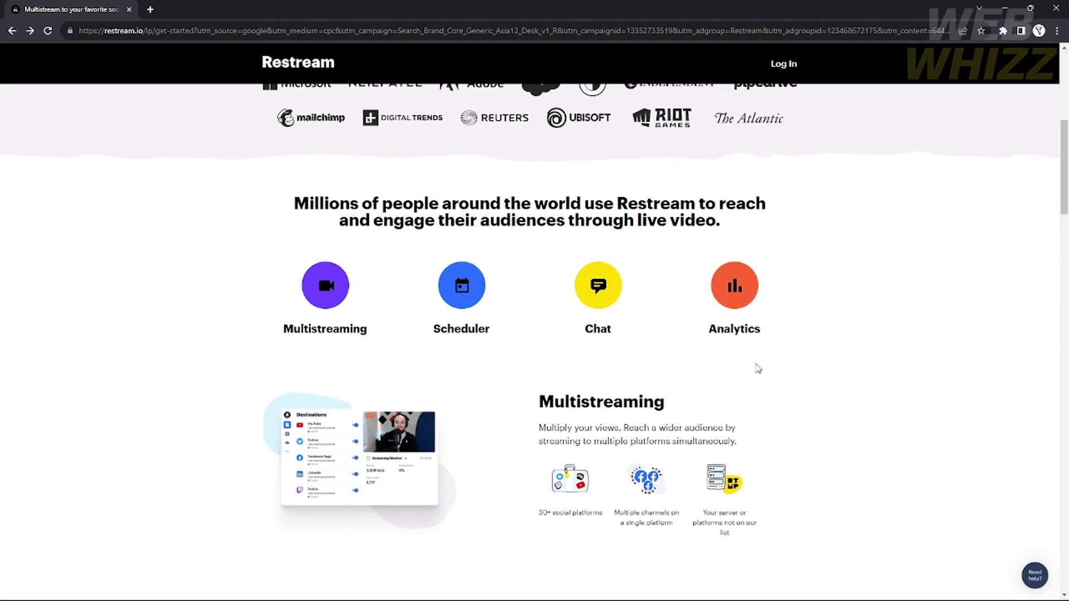
pyautogui.scroll(-2, 759, 369)
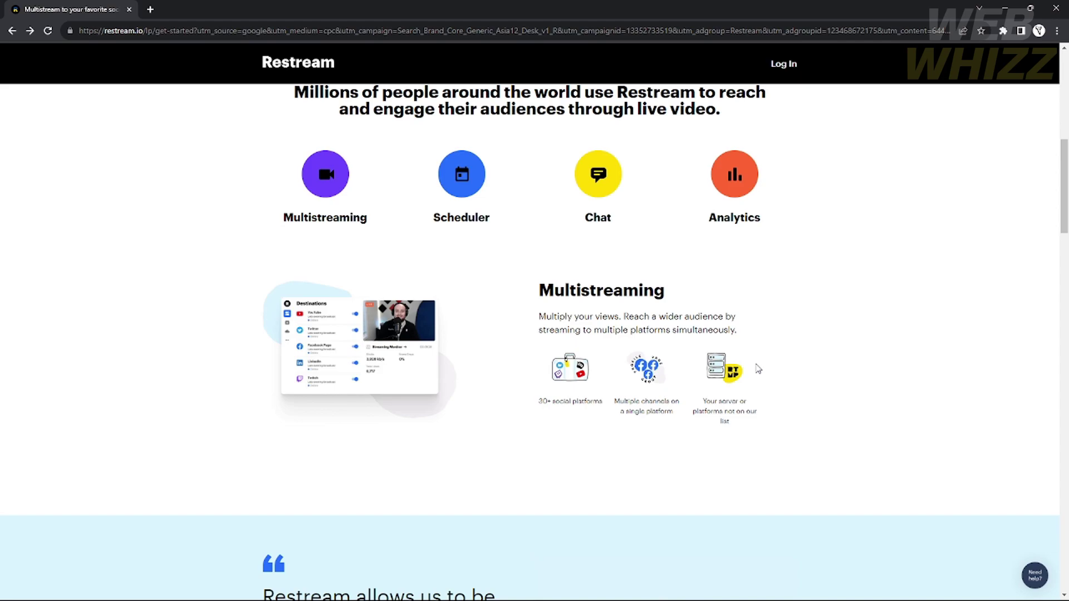
pyautogui.scroll(-1, 757, 369)
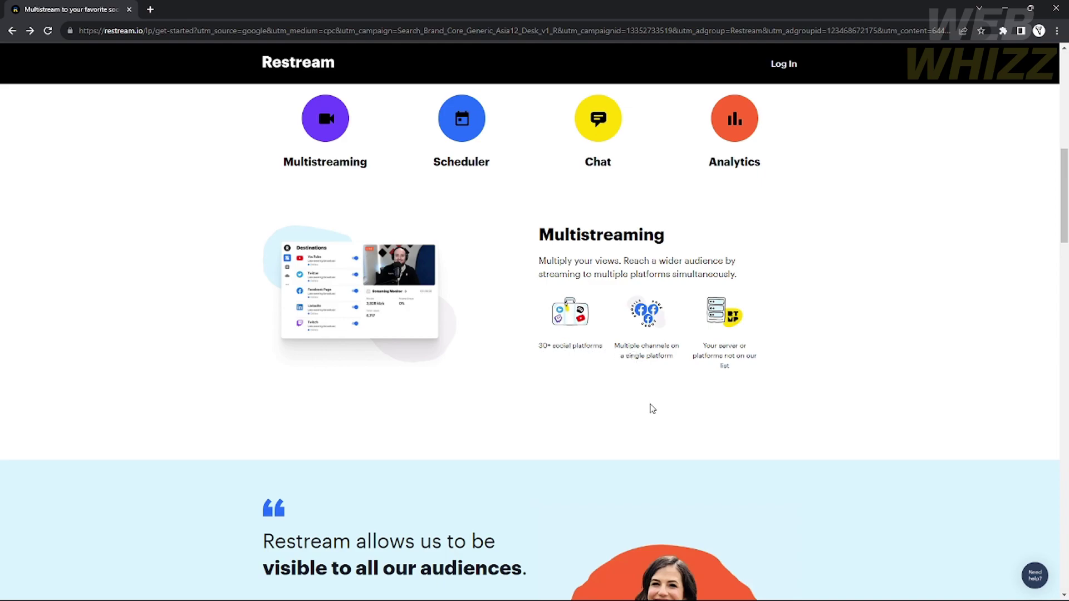
pyautogui.scroll(-5, 652, 409)
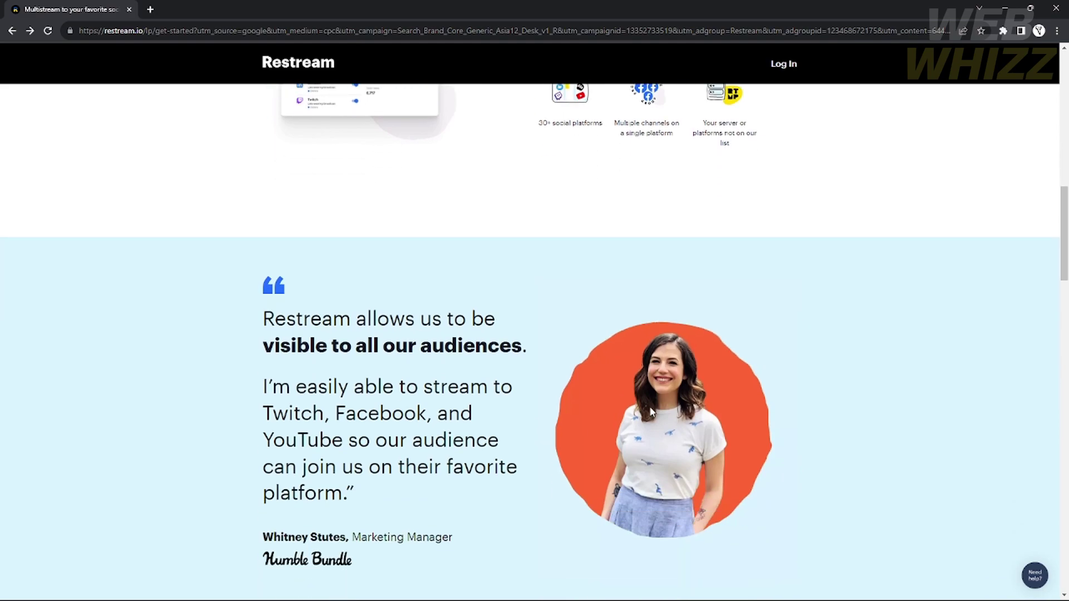
pyautogui.scroll(-4, 651, 412)
pyautogui.scroll(2, 652, 411)
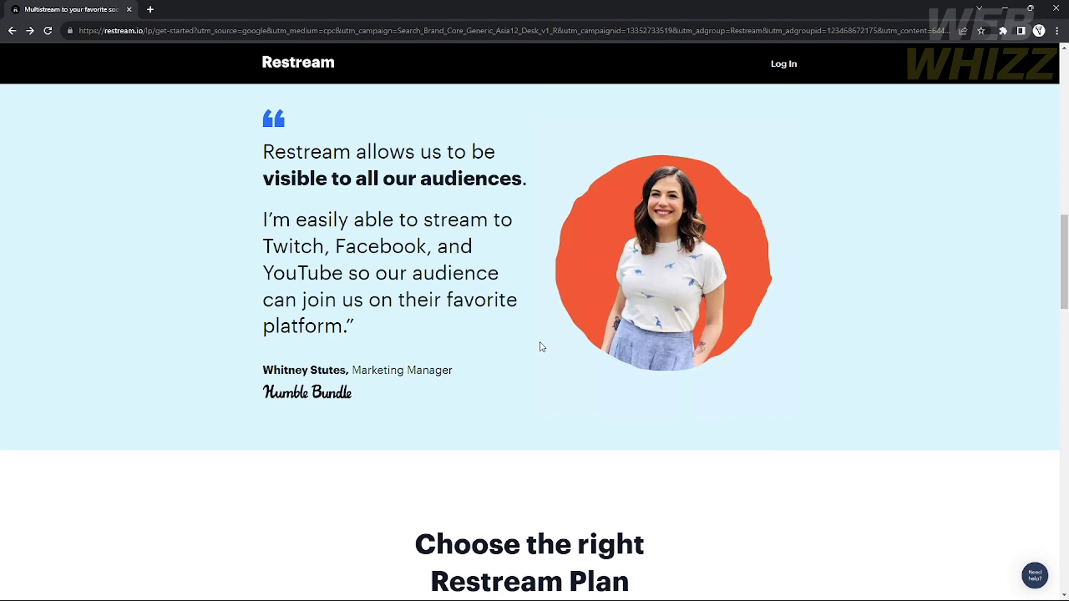
pyautogui.scroll(-2, 542, 346)
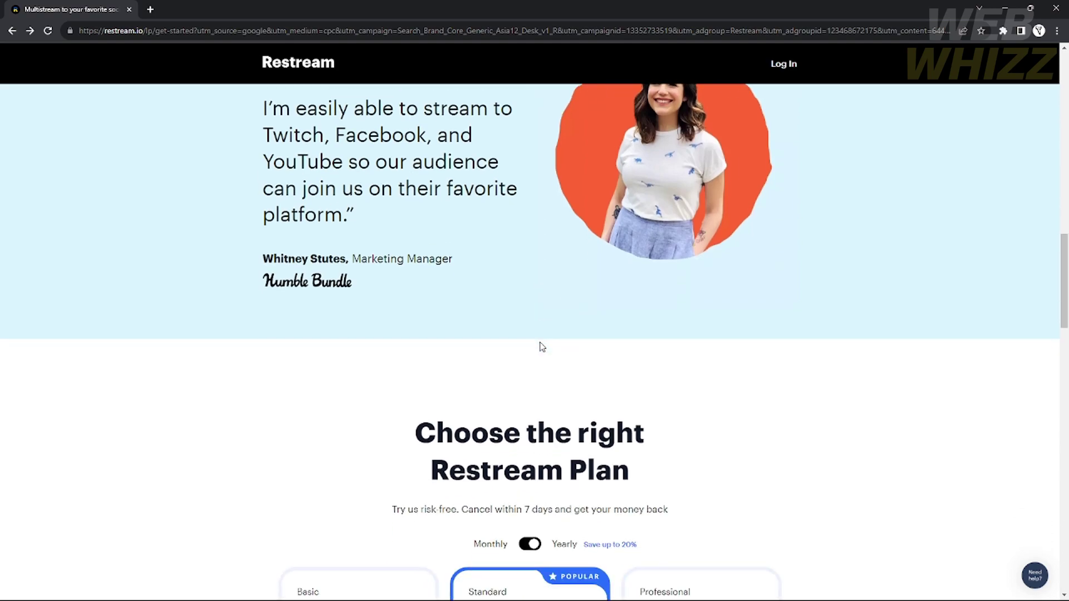
# - Compare the prices and included features of the Basic, Standard and Professional Restream plans
pyautogui.scroll(-3, 541, 346)
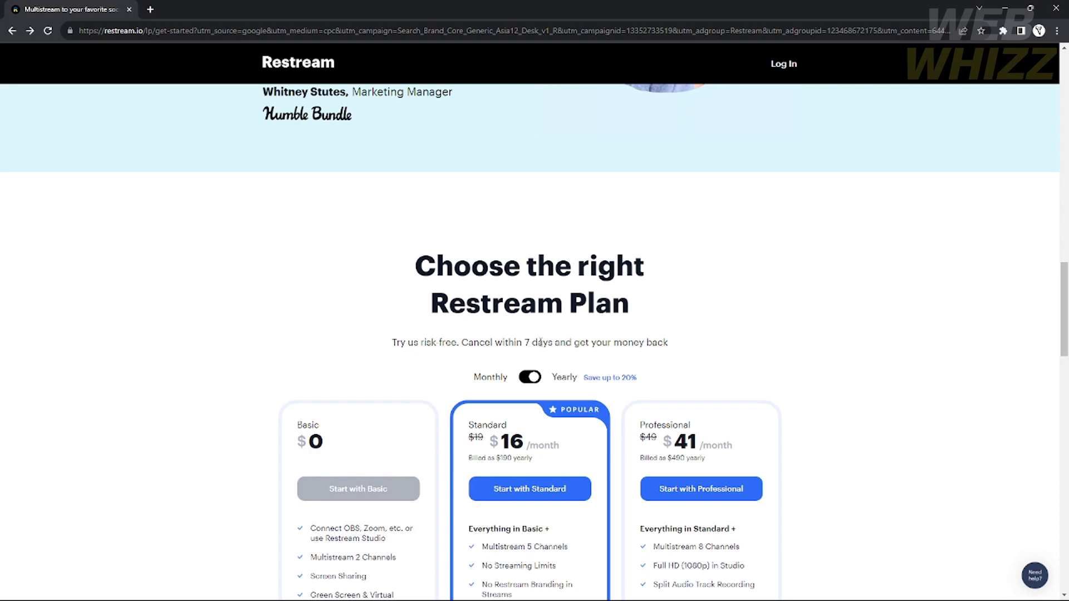
pyautogui.scroll(-2, 540, 342)
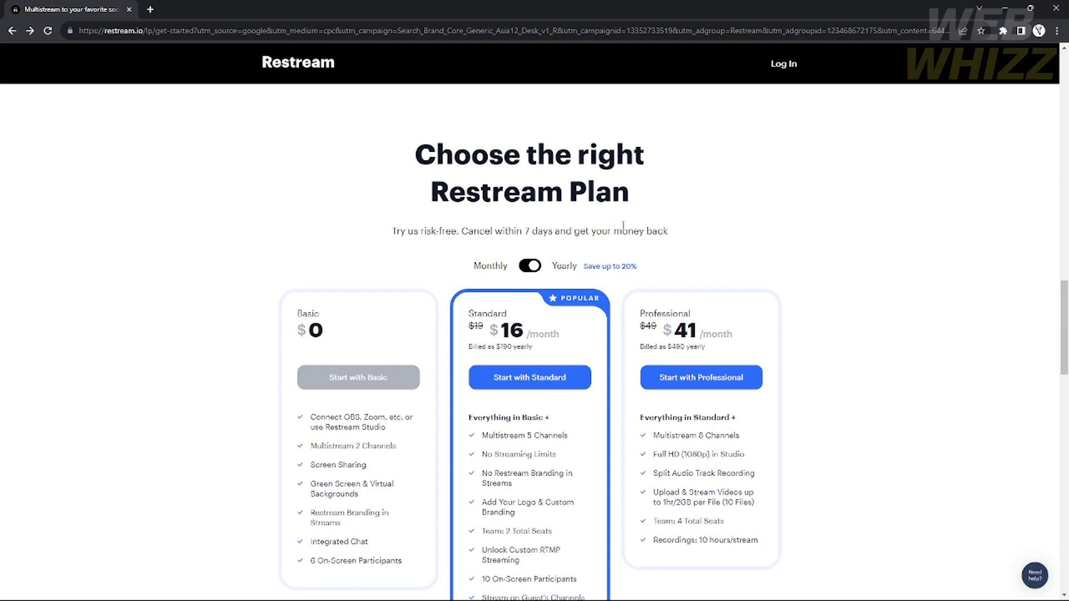
pyautogui.scroll(-1, 484, 355)
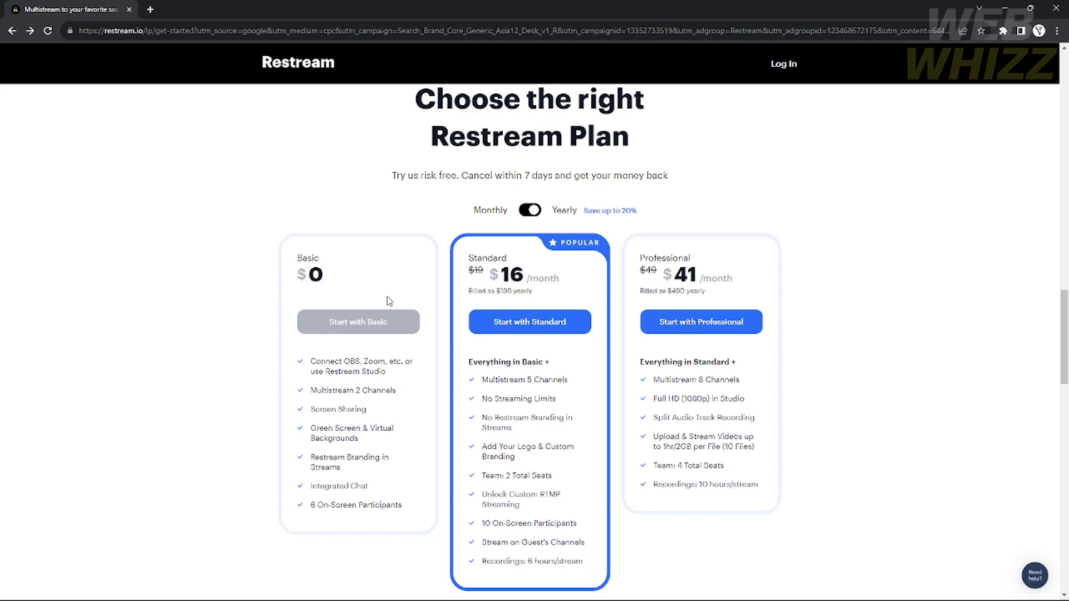
pyautogui.scroll(-1, 388, 300)
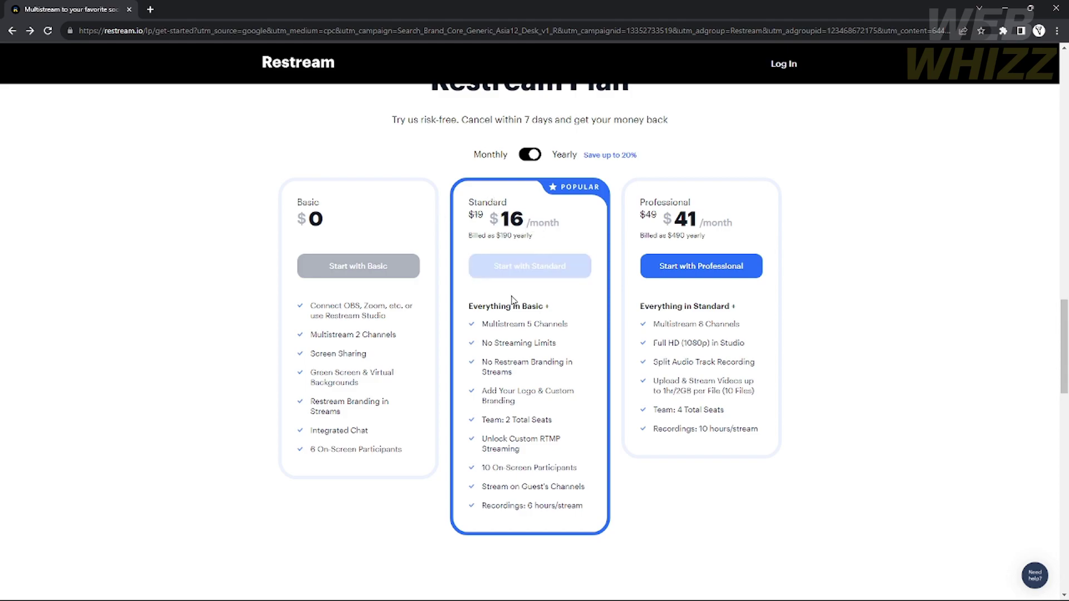
pyautogui.scroll(-1, 487, 334)
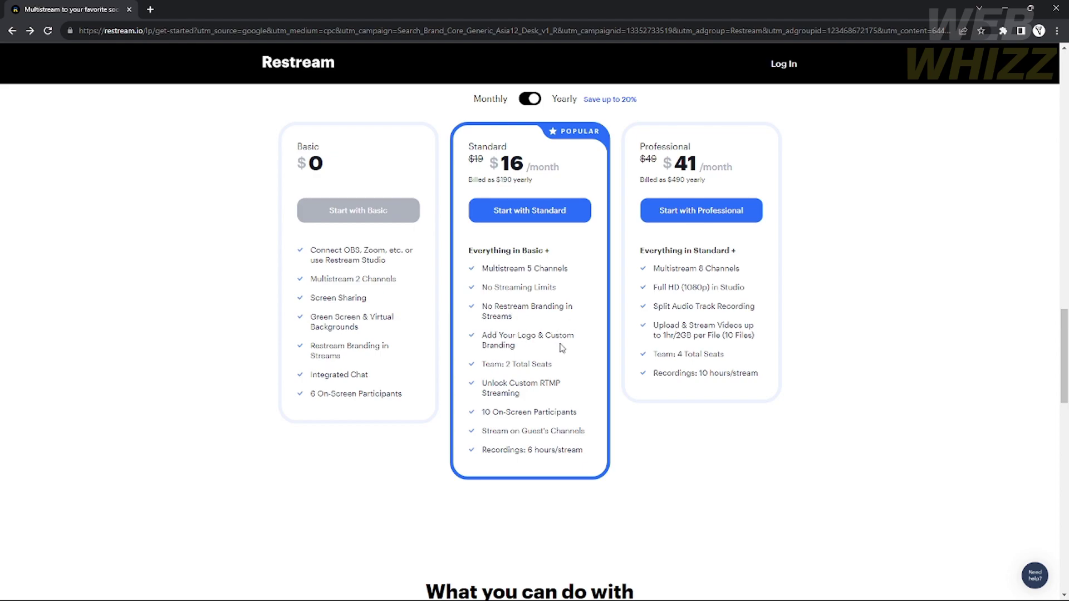
pyautogui.scroll(-1, 565, 350)
pyautogui.scroll(-1, 565, 349)
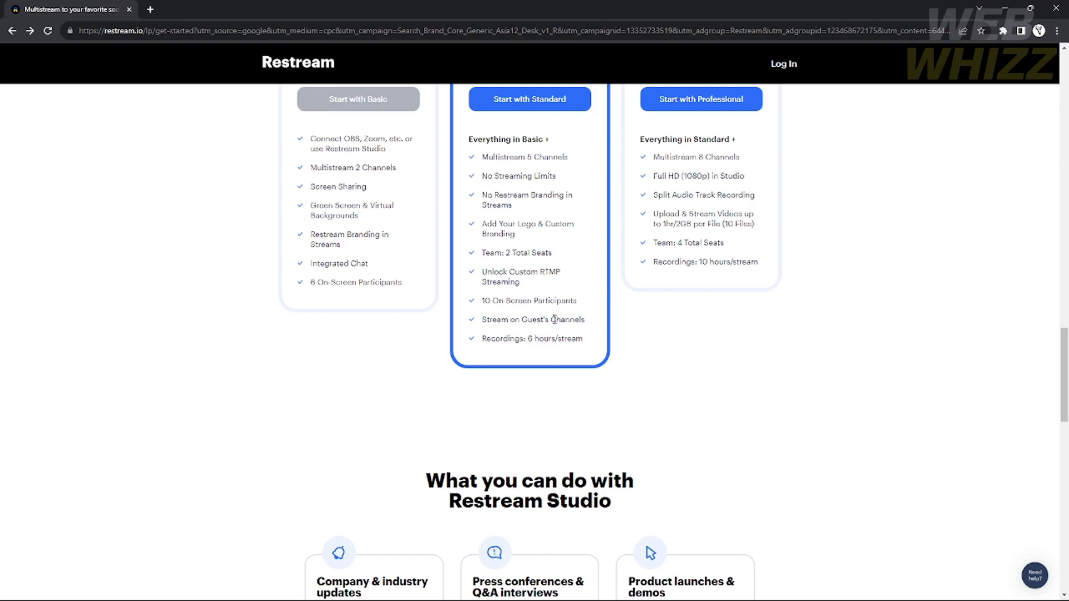
pyautogui.scroll(2, 523, 344)
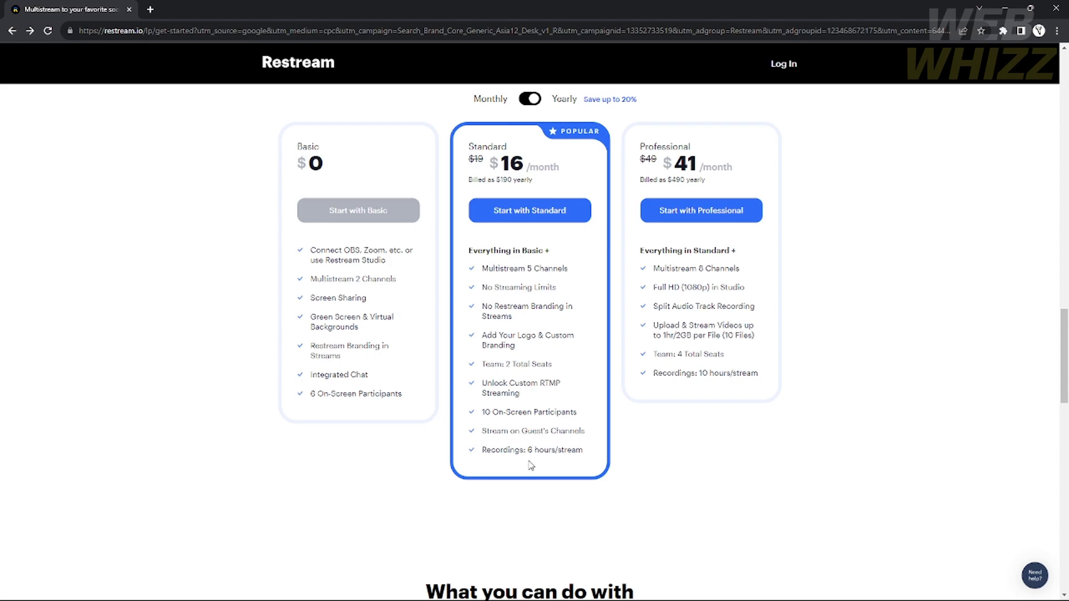
# - Read through the Restream Studio use cases, the frequently asked questions and the review ratings
pyautogui.scroll(-9, 539, 432)
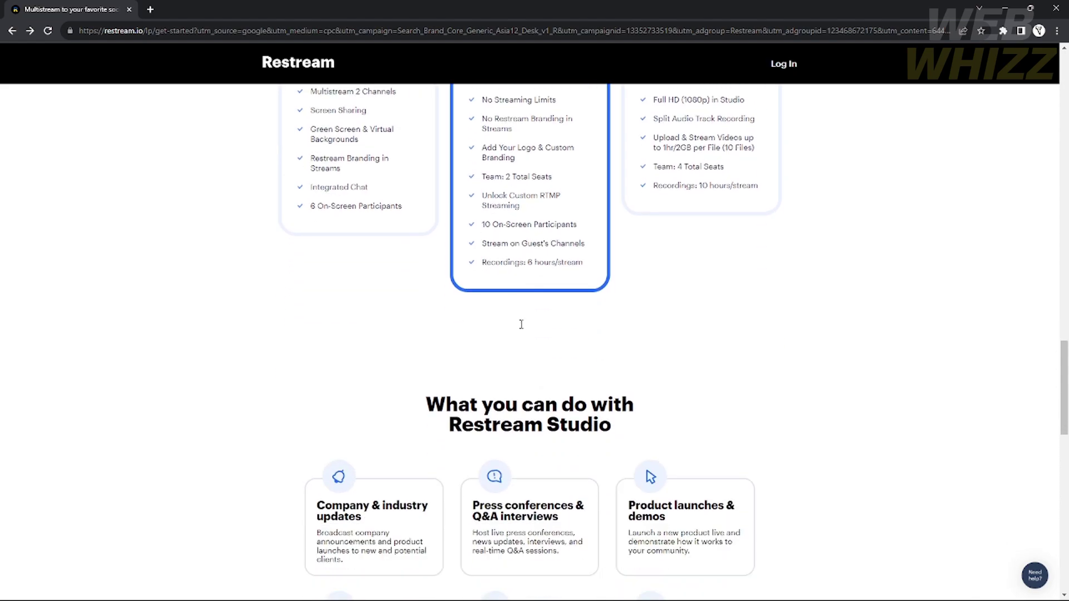
pyautogui.scroll(3, 520, 263)
pyautogui.scroll(-3, 548, 333)
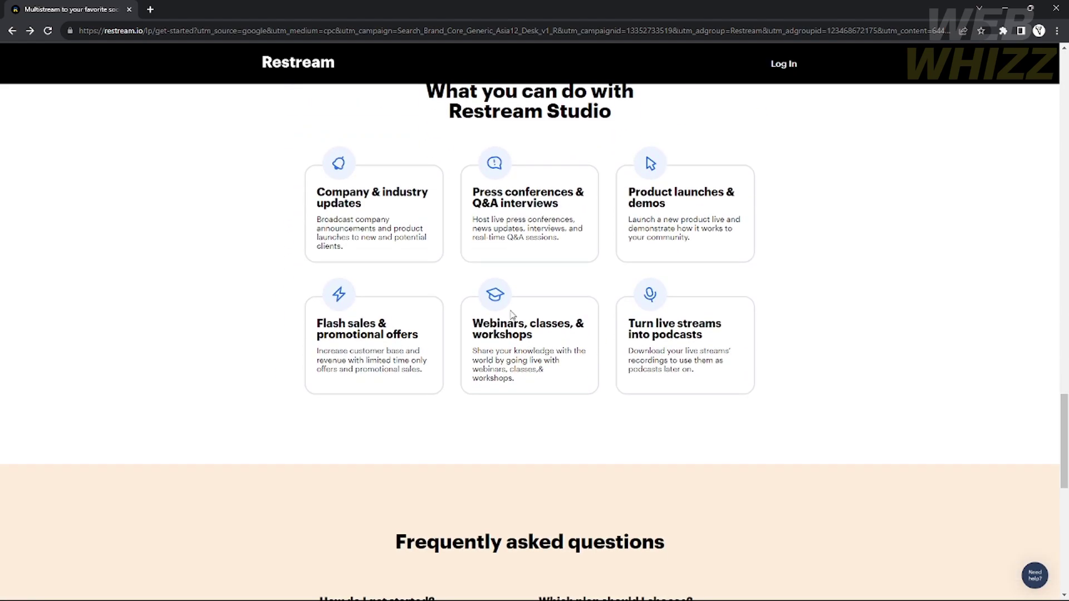
pyautogui.scroll(-3, 807, 252)
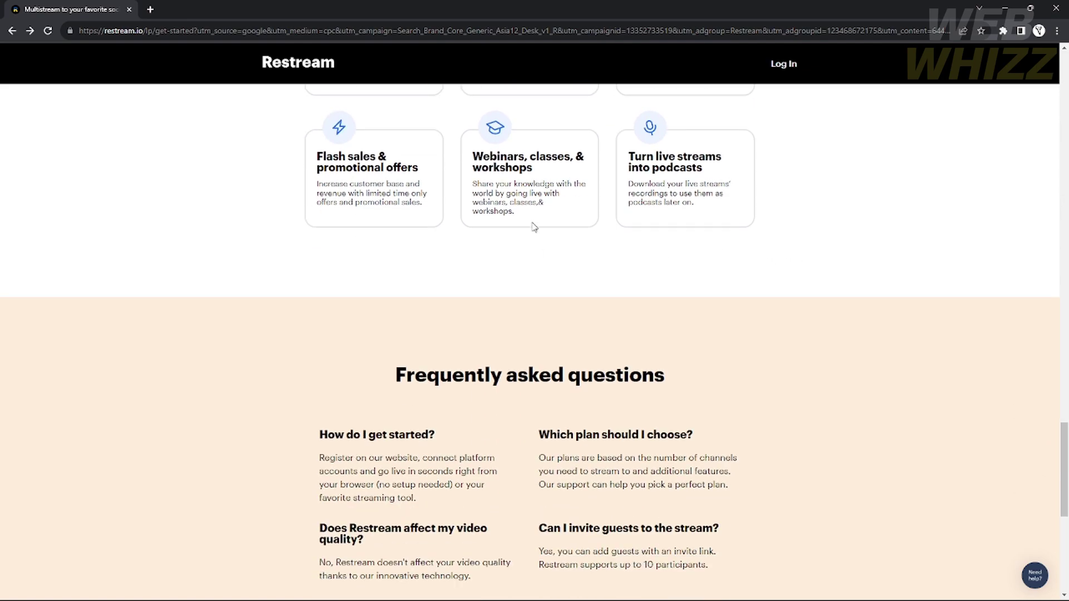
pyautogui.scroll(-5, 767, 311)
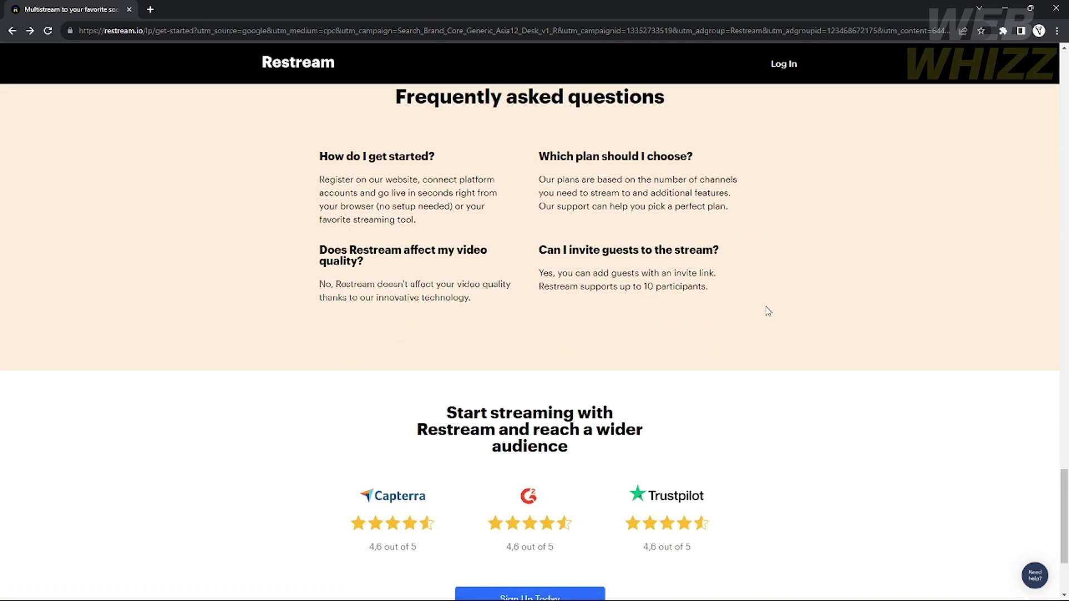
pyautogui.scroll(-3, 767, 311)
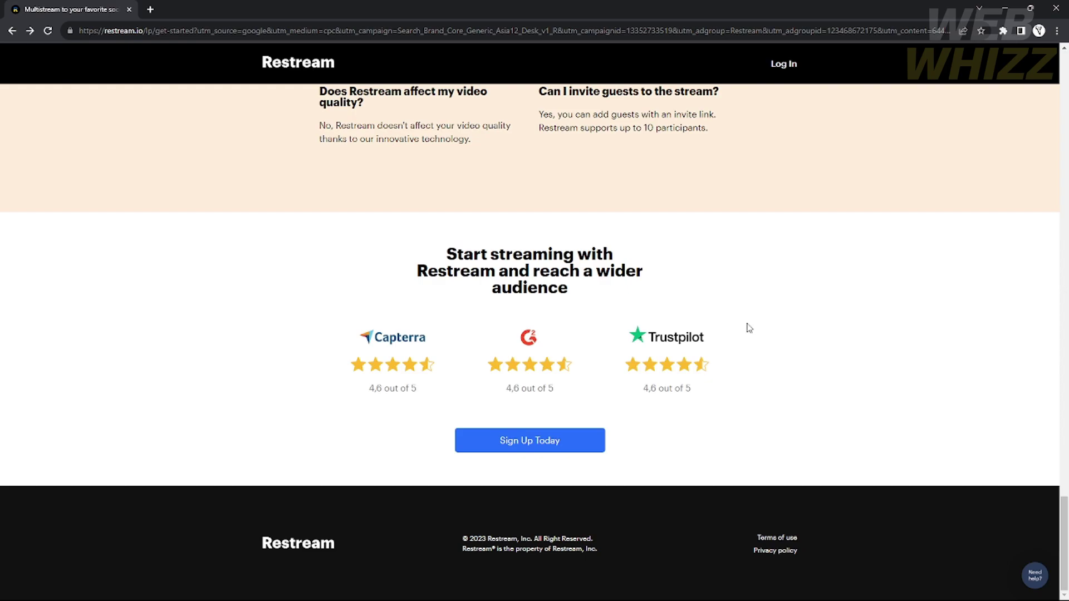
# - Log in to Restream with the existing Google account and confirm the sign-in
pyautogui.scroll(8, 723, 322)
pyautogui.moveTo(1064, 440); pyautogui.dragTo(938, 78)
pyautogui.click(779, 70)
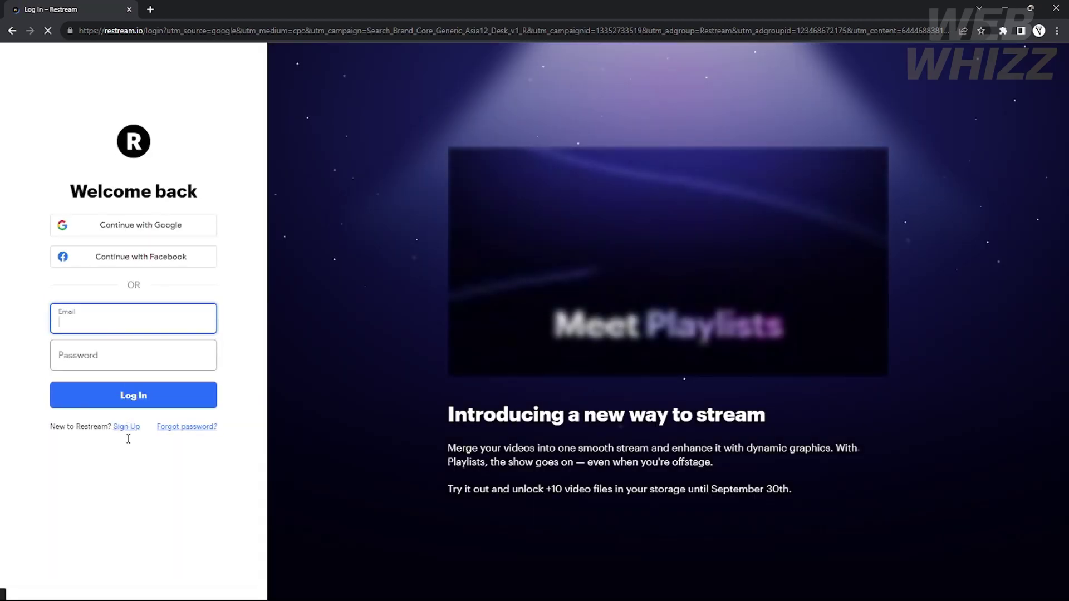
pyautogui.click(132, 226)
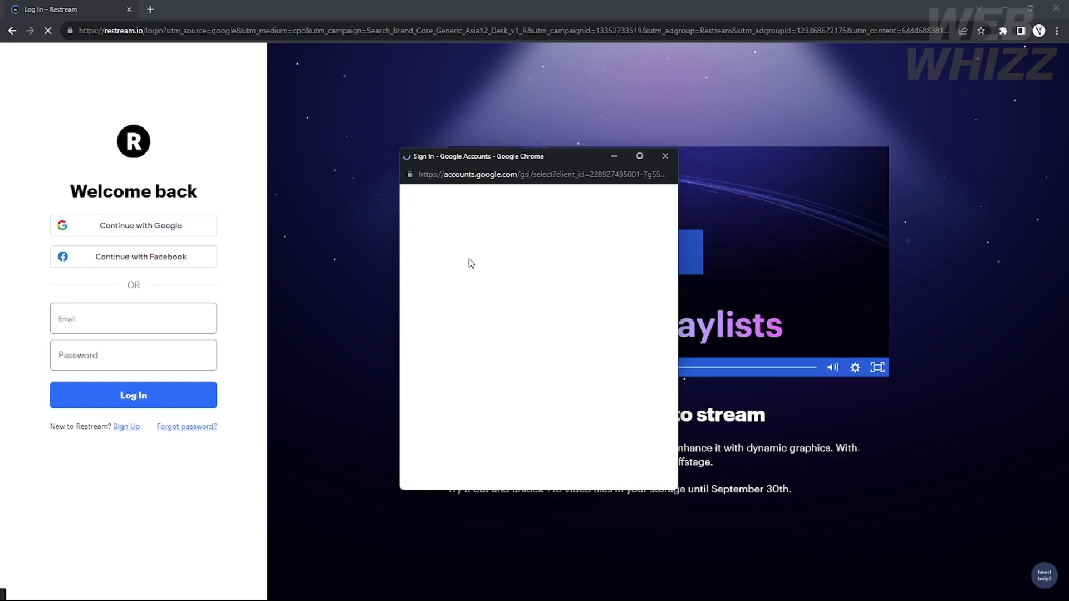
pyautogui.click(470, 322)
pyautogui.click(615, 396)
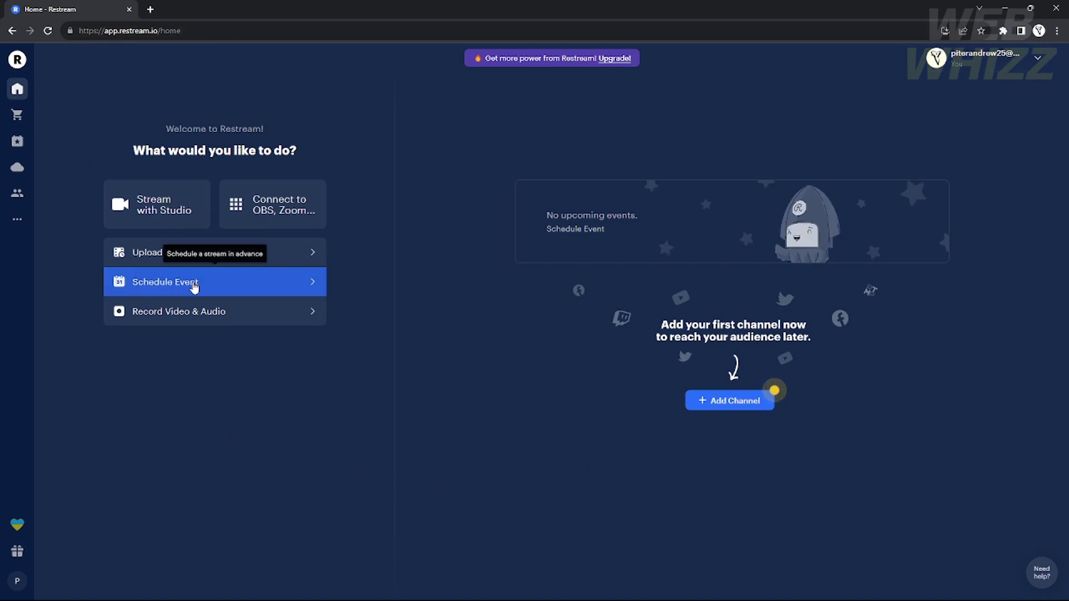
# - Look over the home page's streaming options and open the Live Shopping page
pyautogui.click(265, 280)
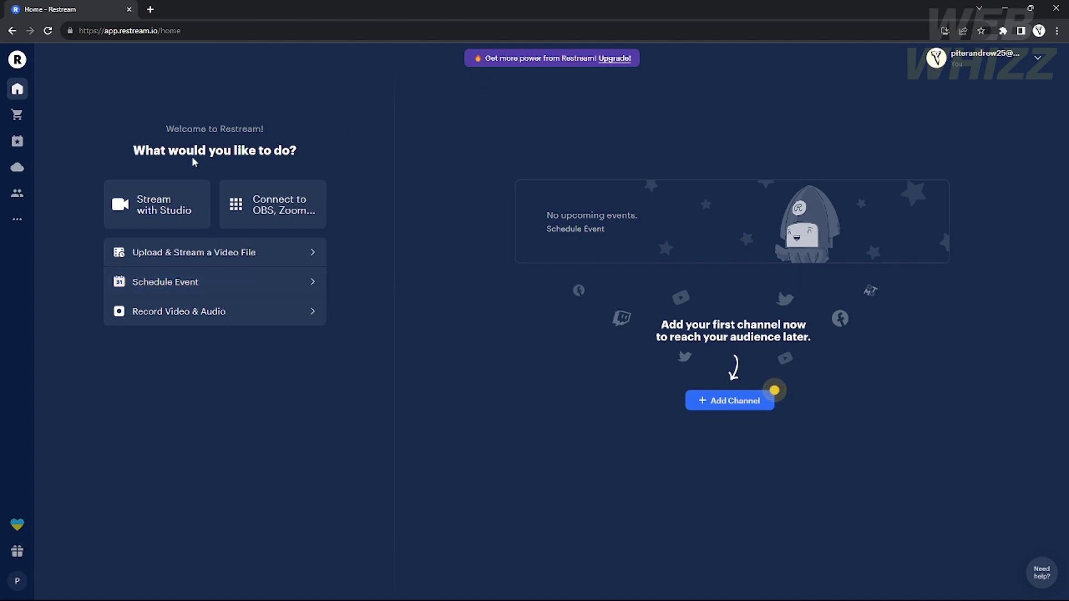
pyautogui.click(17, 89)
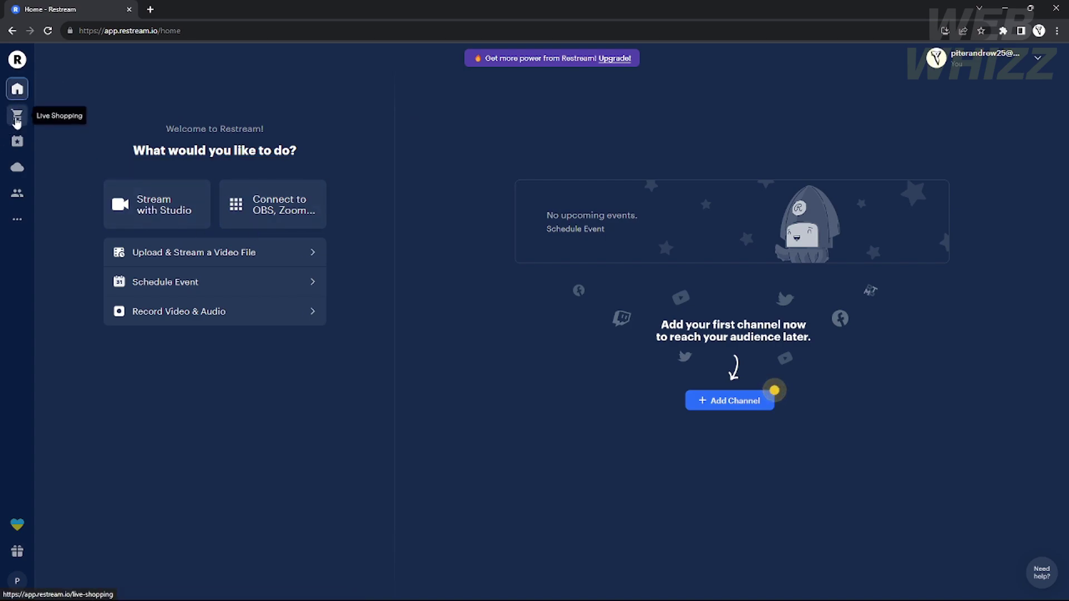
pyautogui.click(16, 119)
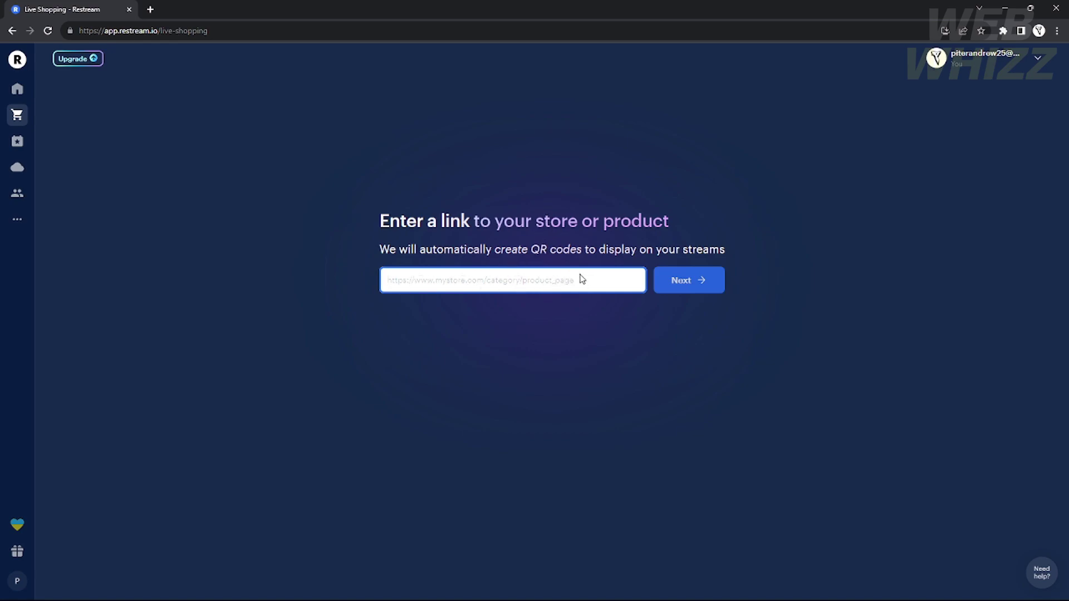
pyautogui.click(148, 10)
pyautogui.click(121, 14)
pyautogui.click(262, 10)
# - Open the Events page and view both its past and upcoming events
pyautogui.click(17, 141)
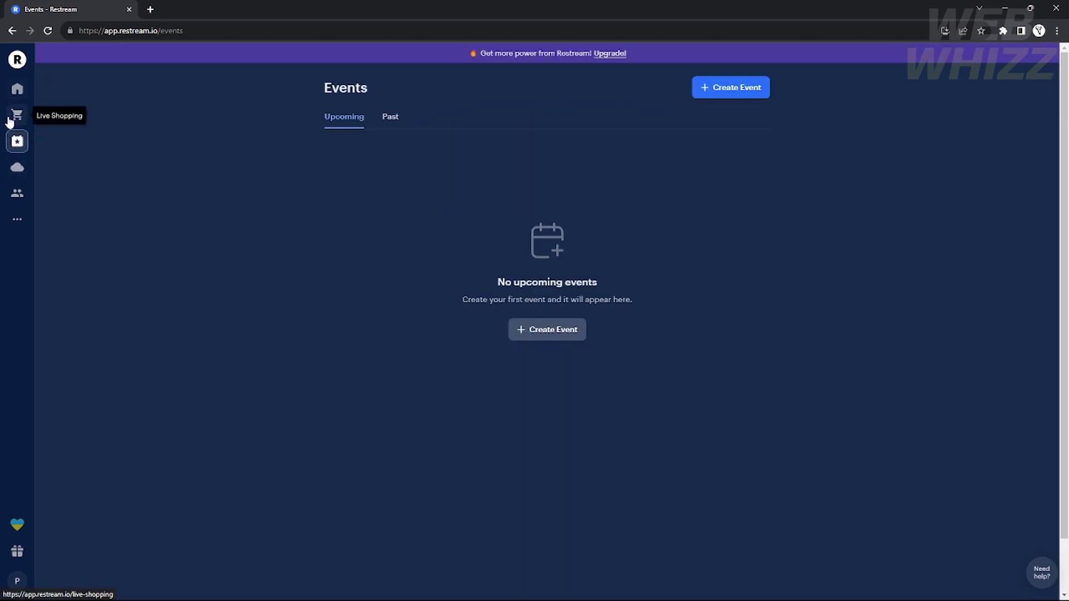
pyautogui.click(396, 119)
pyautogui.click(350, 120)
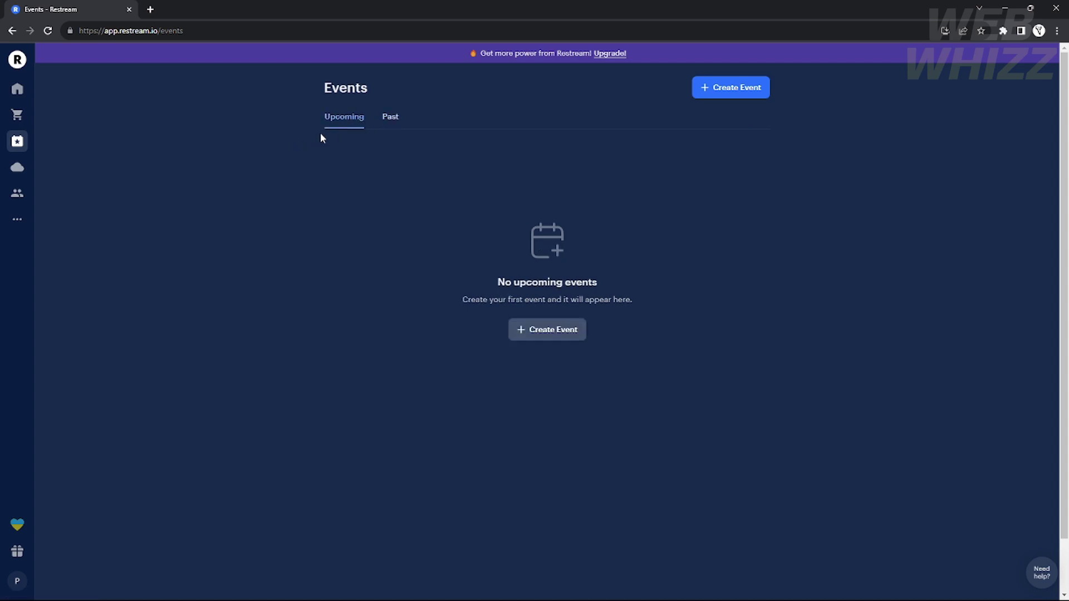
pyautogui.click(390, 119)
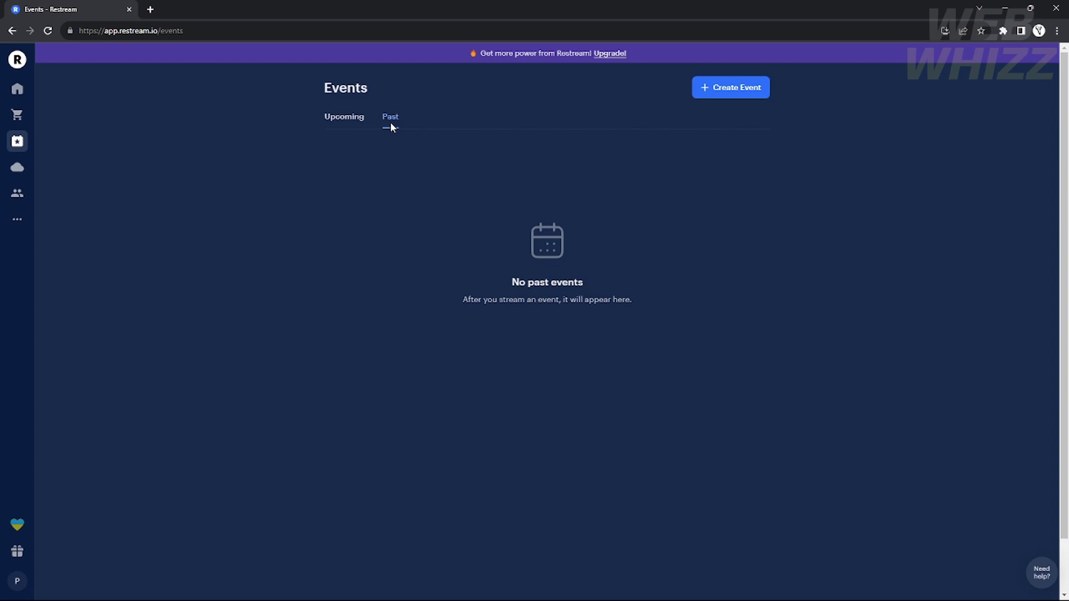
pyautogui.click(347, 118)
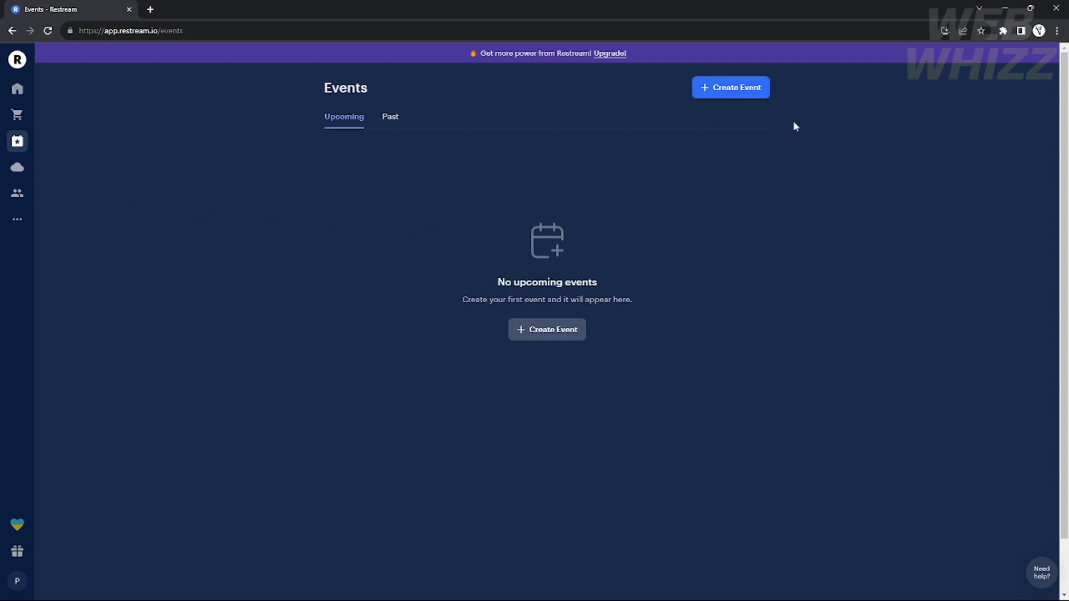
# - Upload the tidio video from the DATA (D:) drive to Video Storage
pyautogui.click(17, 168)
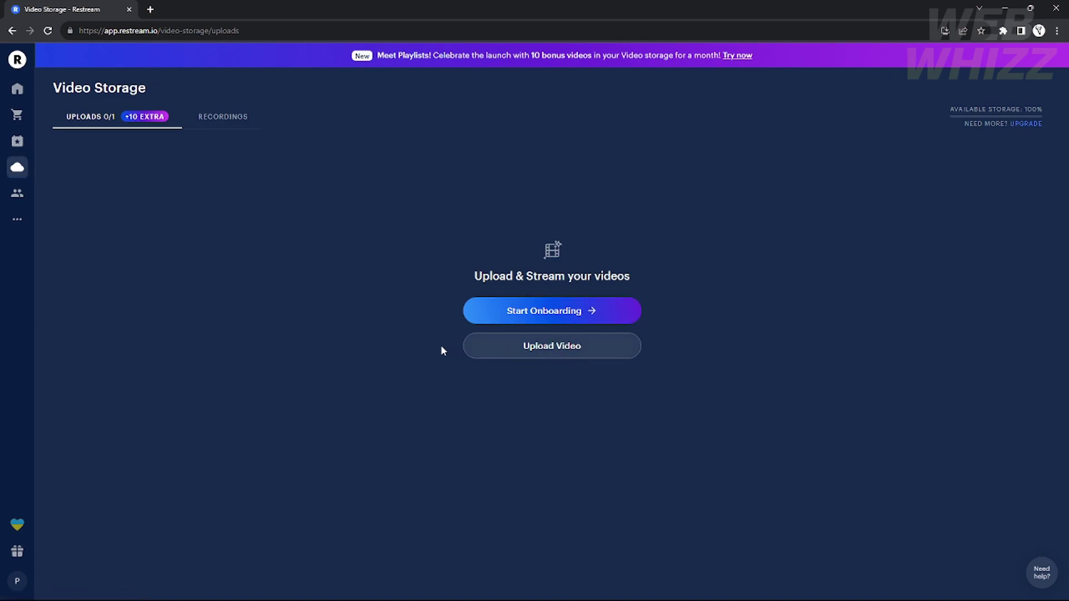
pyautogui.click(532, 345)
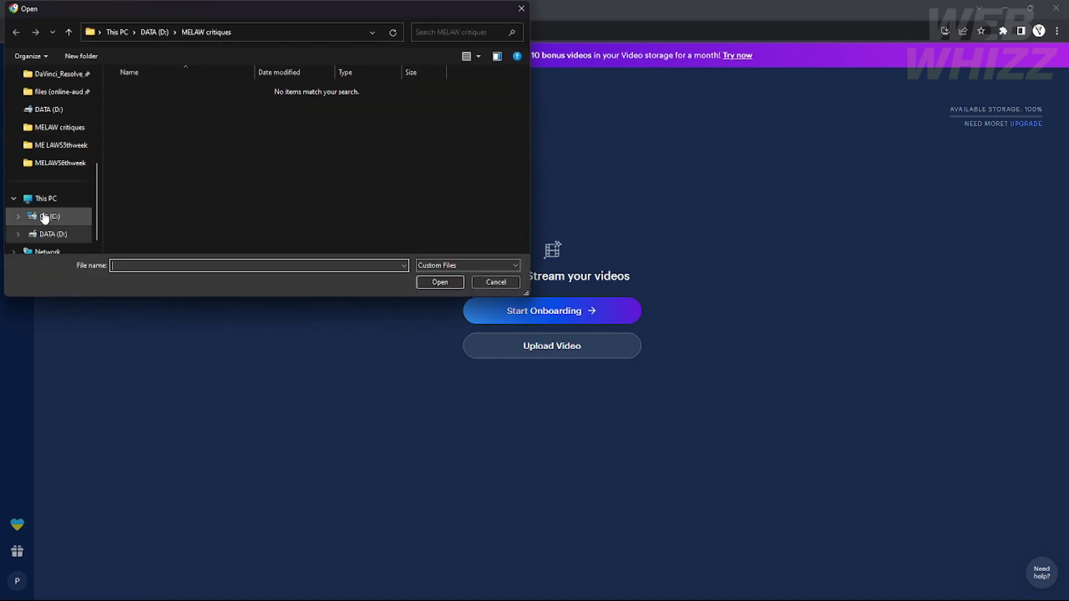
pyautogui.click(50, 243)
pyautogui.scroll(-5, 356, 192)
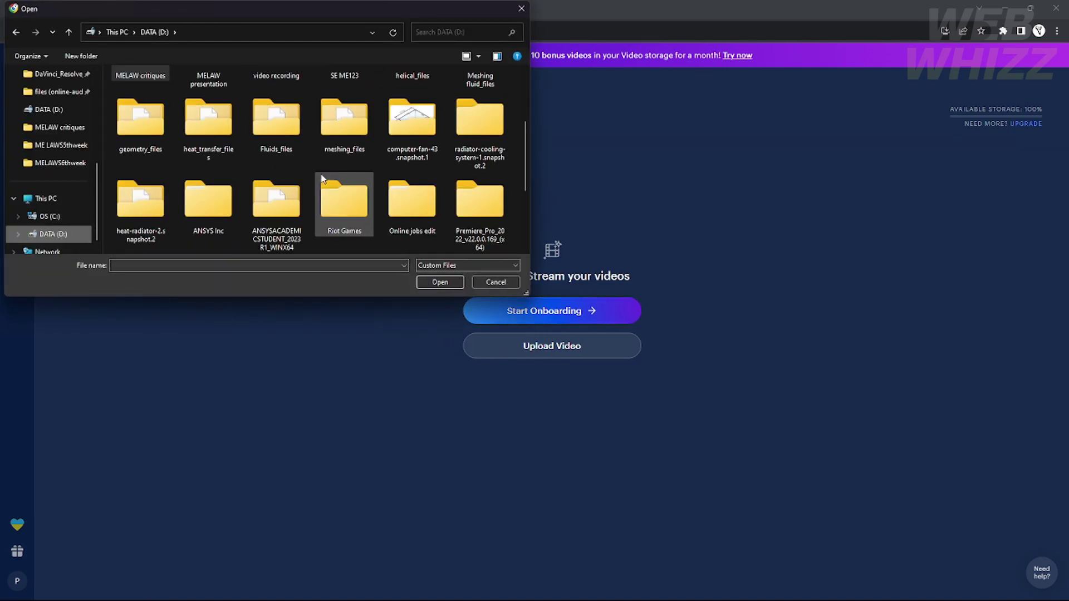
pyautogui.click(478, 158)
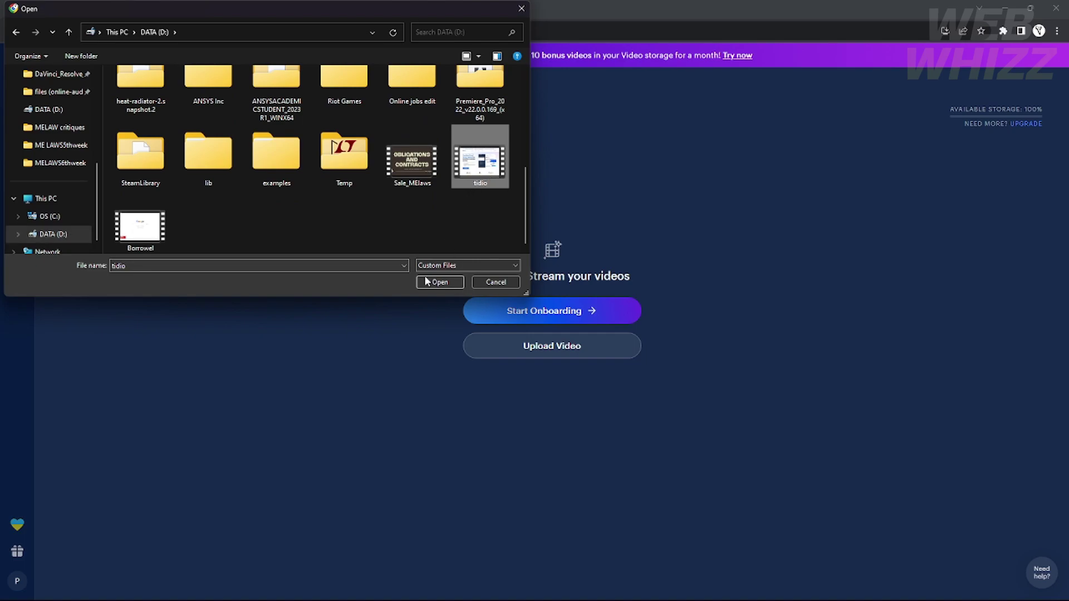
pyautogui.click(428, 282)
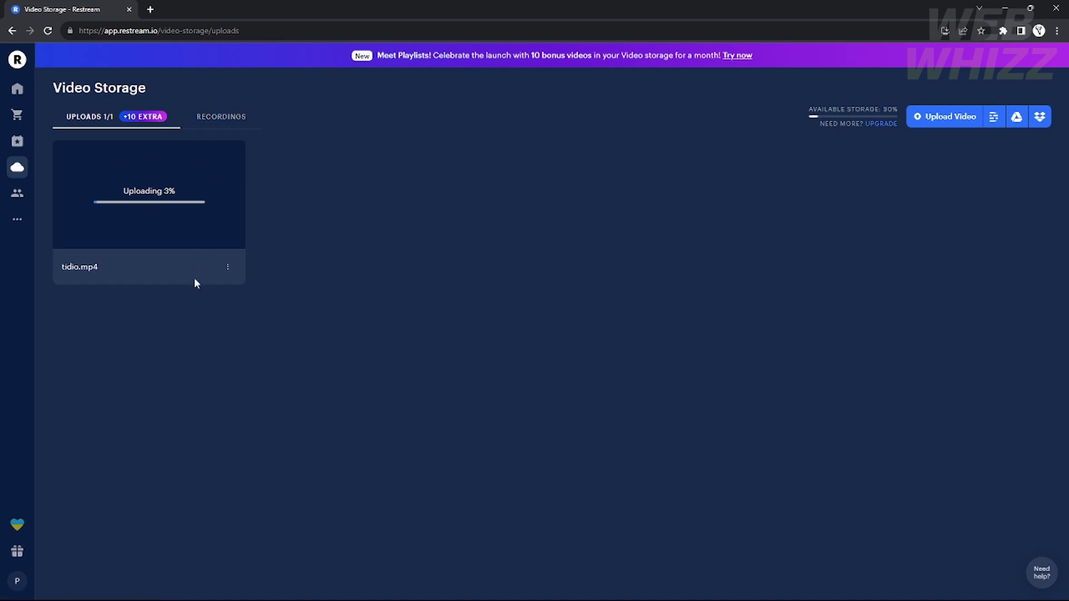
# - View the Video Storage recordings, return to the uploads and check what the +10 Extra label offers
pyautogui.click(228, 115)
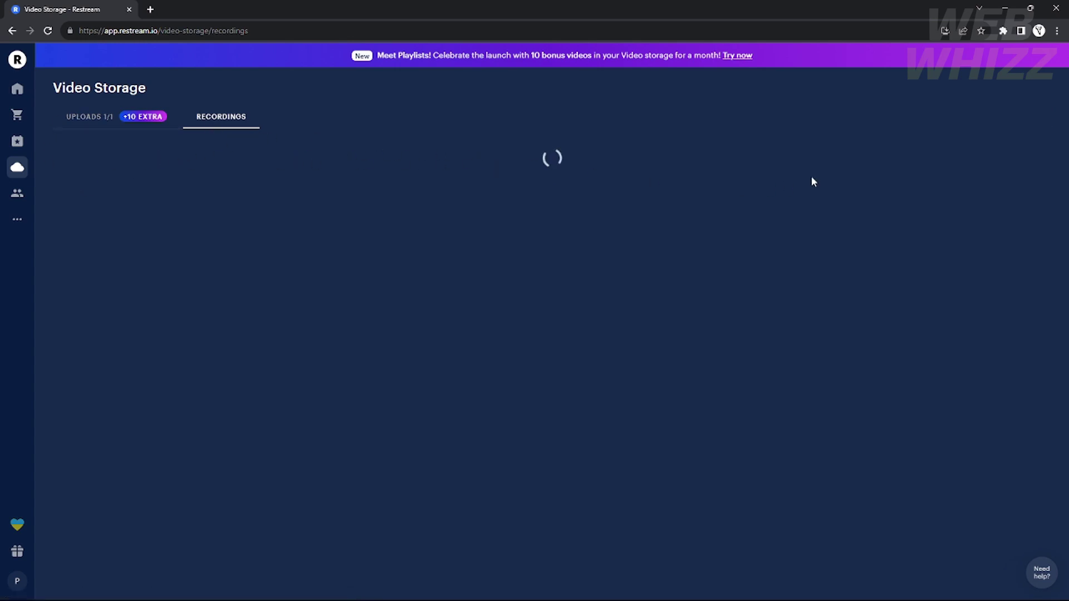
pyautogui.click(92, 118)
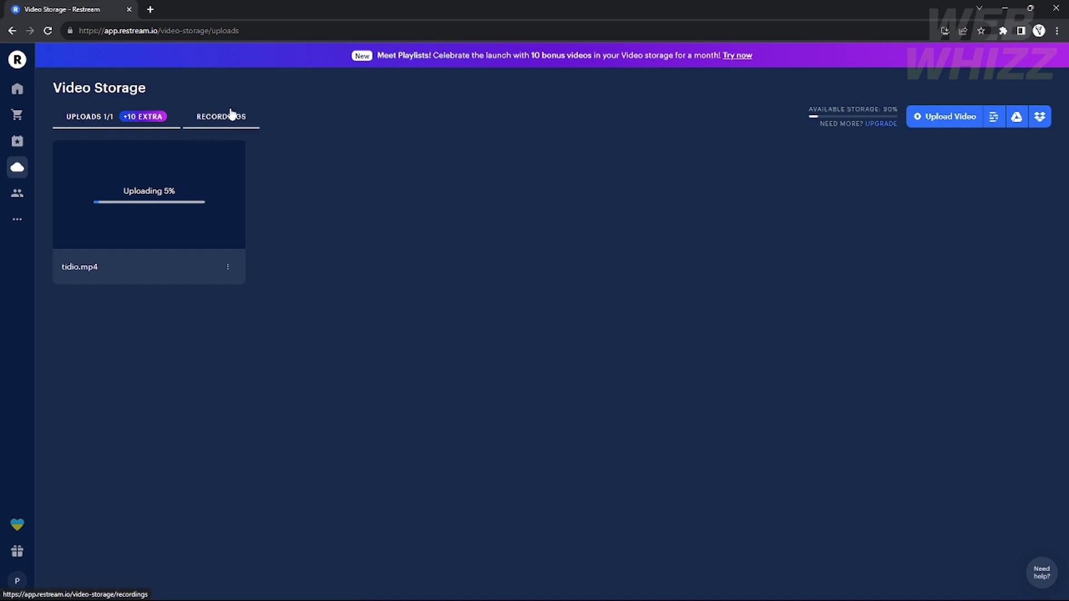
pyautogui.moveTo(159, 118)
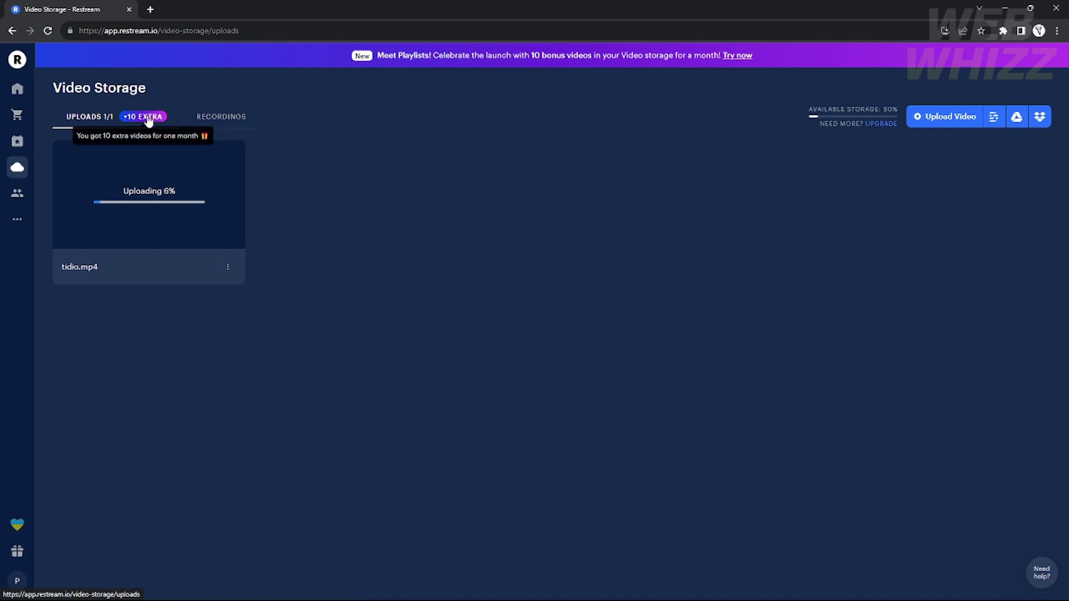
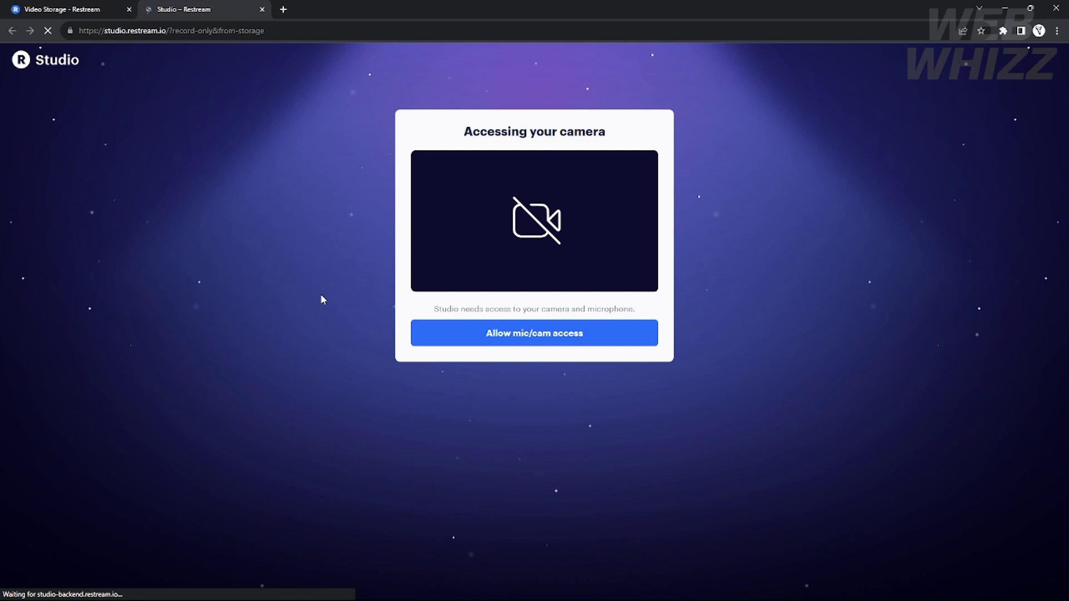
# - Enter the Record Only studio with microphone and camera access allowed and a display name filled in, dismissing the layouts tip
pyautogui.click(535, 333)
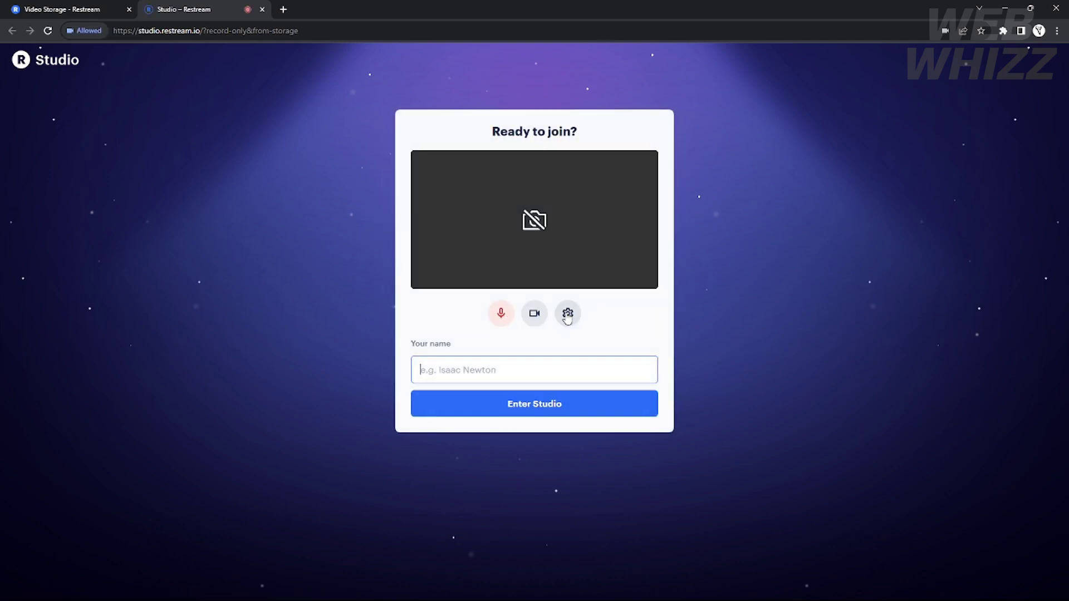
pyautogui.click(475, 368)
pyautogui.write('Peter')
pyautogui.click(537, 405)
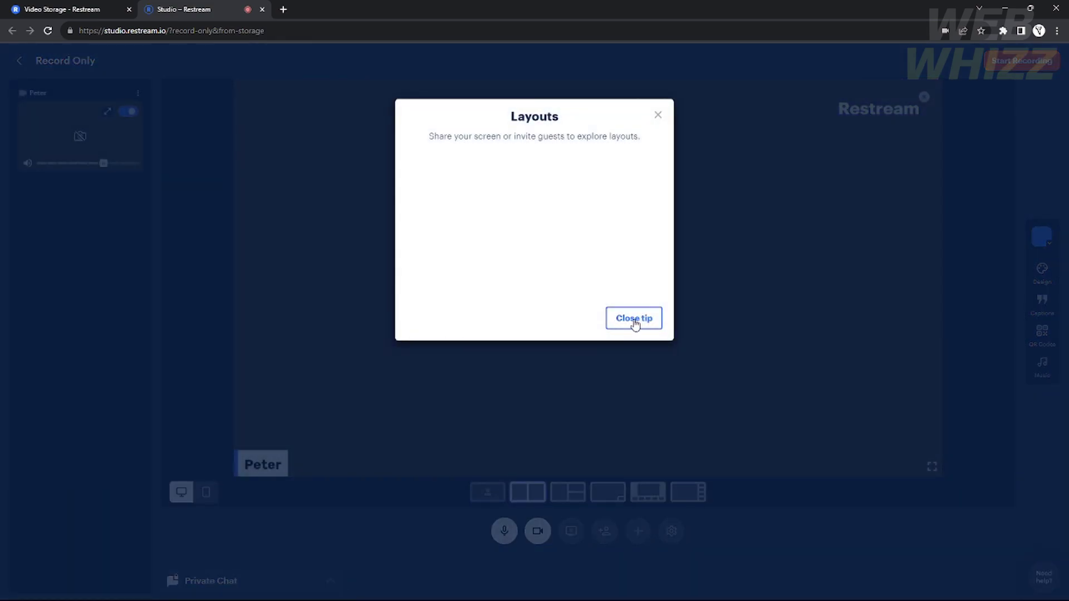
pyautogui.click(635, 321)
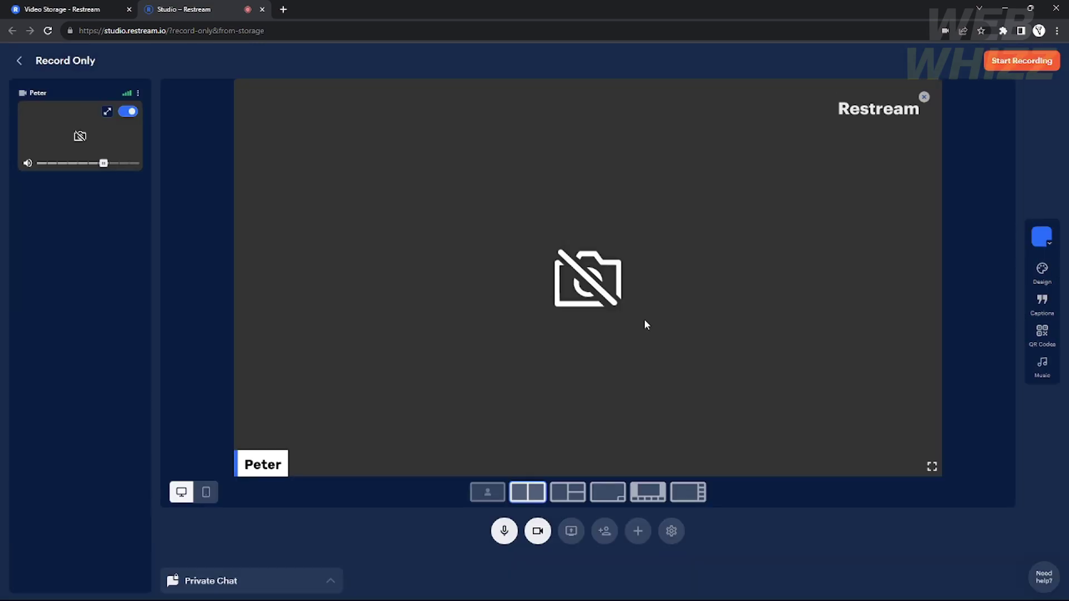
# - Try the Contain layout and the layout with a side column of thumbnails, looking over the Design, Captions and QR Codes options
pyautogui.click(488, 492)
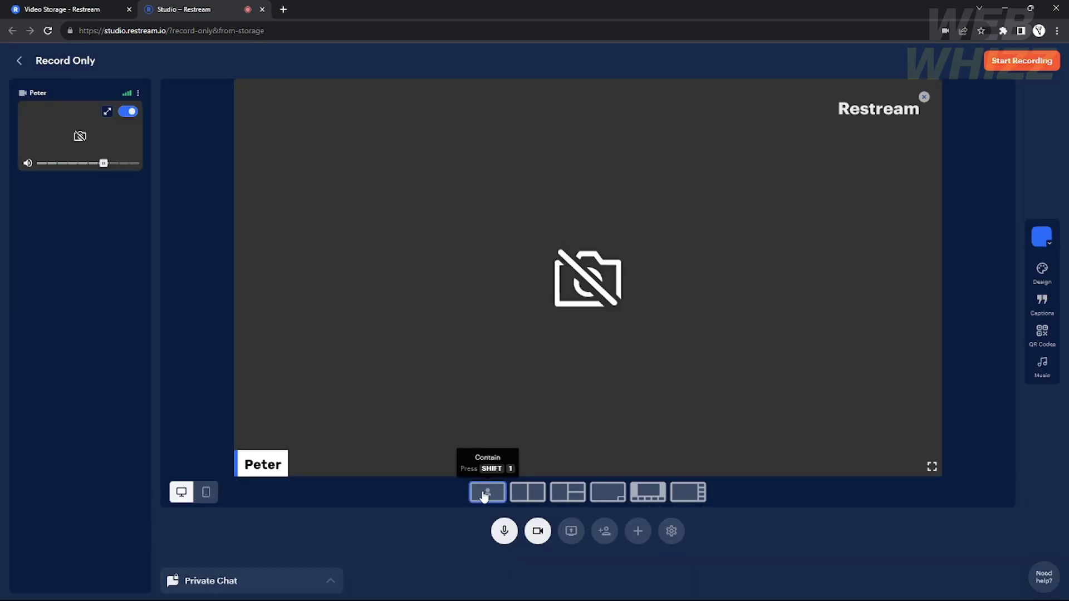
pyautogui.click(1044, 273)
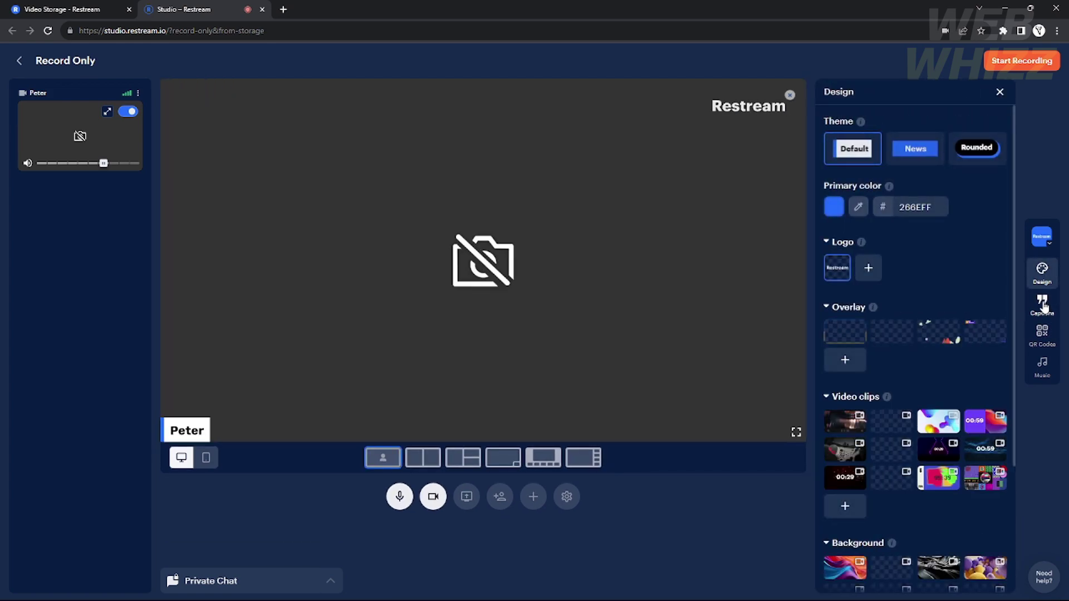
pyautogui.click(1042, 304)
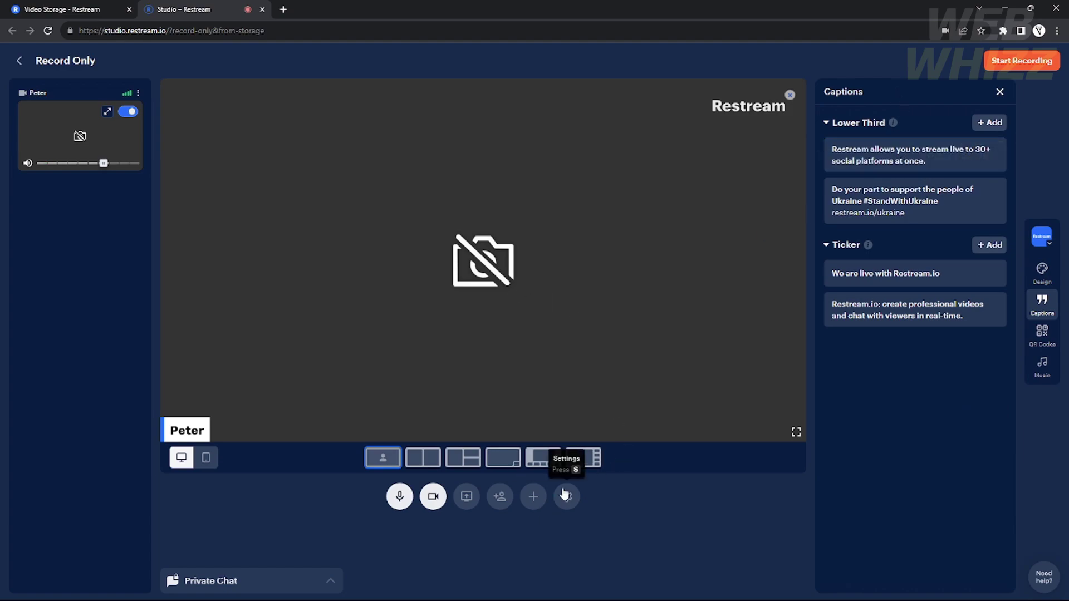
pyautogui.click(584, 460)
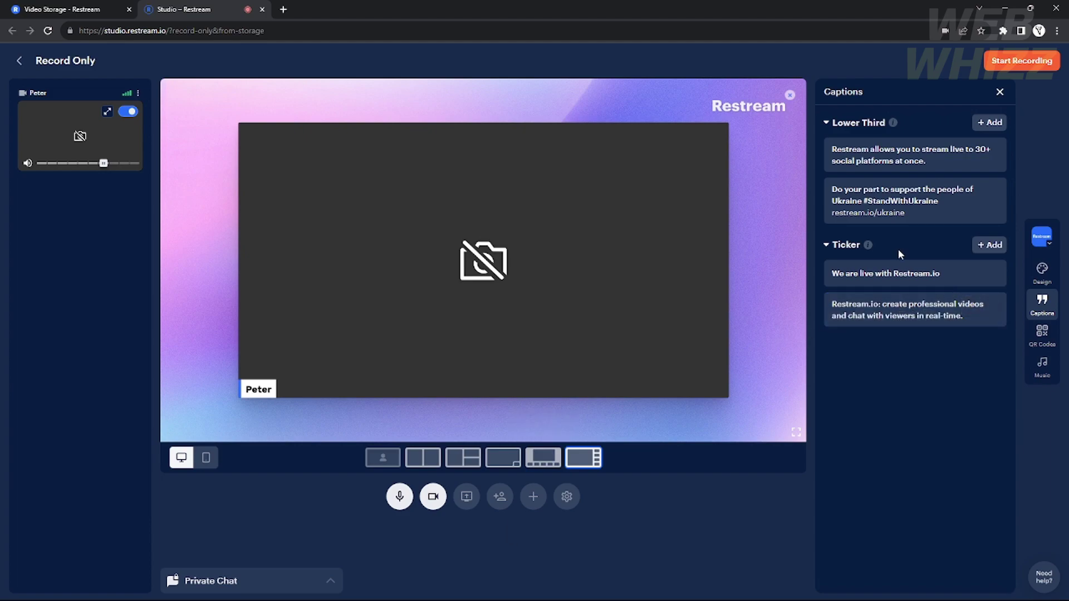
pyautogui.click(1042, 334)
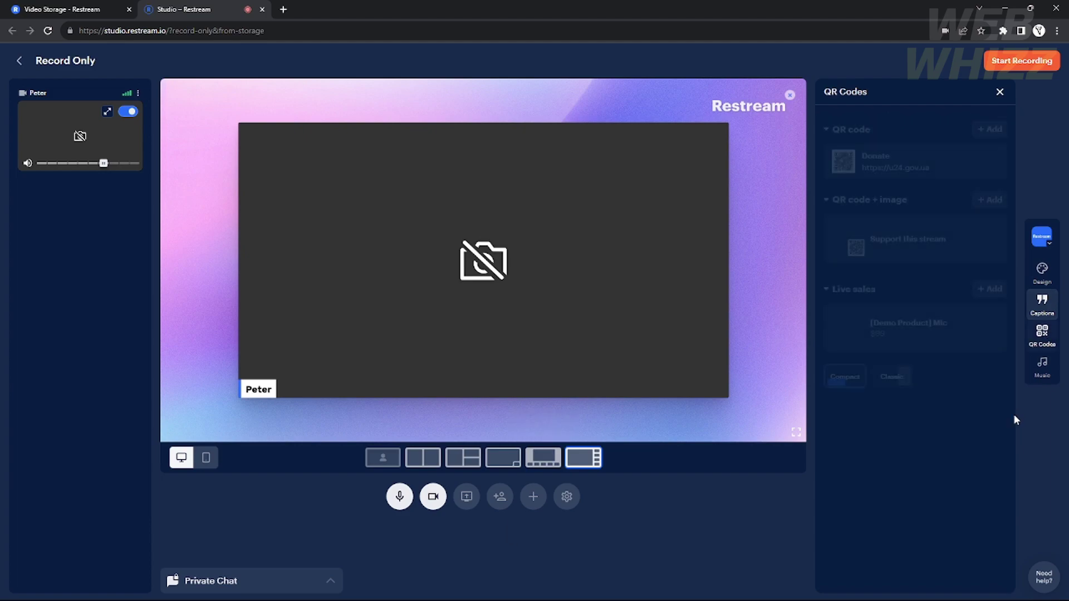
# - Play the Downtempo music, raise its volume to maximum and lower it to near minimum, and close the Studio page
pyautogui.click(1042, 366)
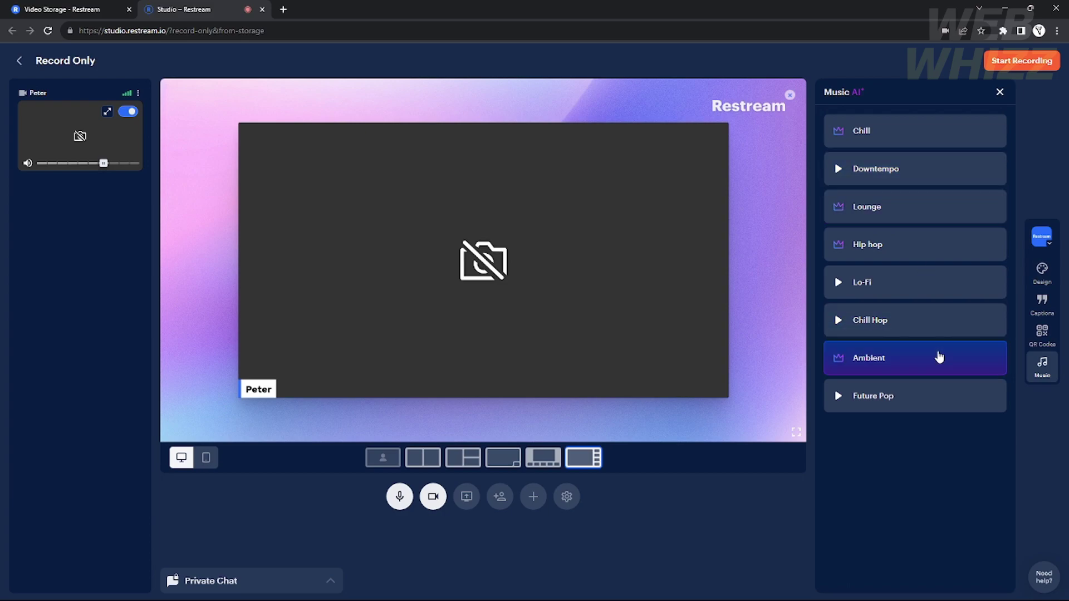
pyautogui.click(891, 170)
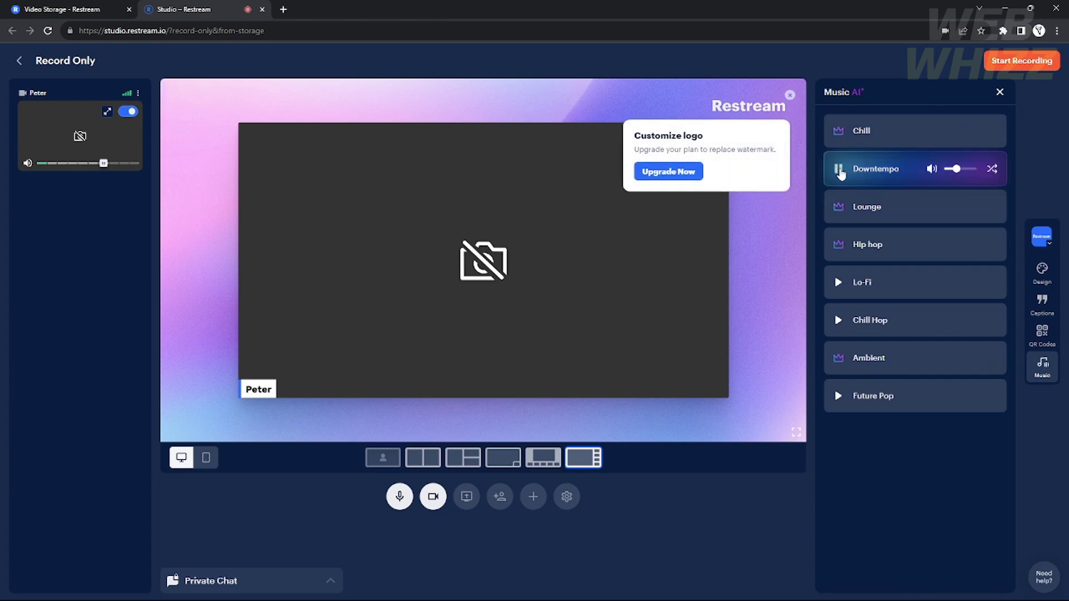
pyautogui.moveTo(957, 169); pyautogui.dragTo(972, 169)
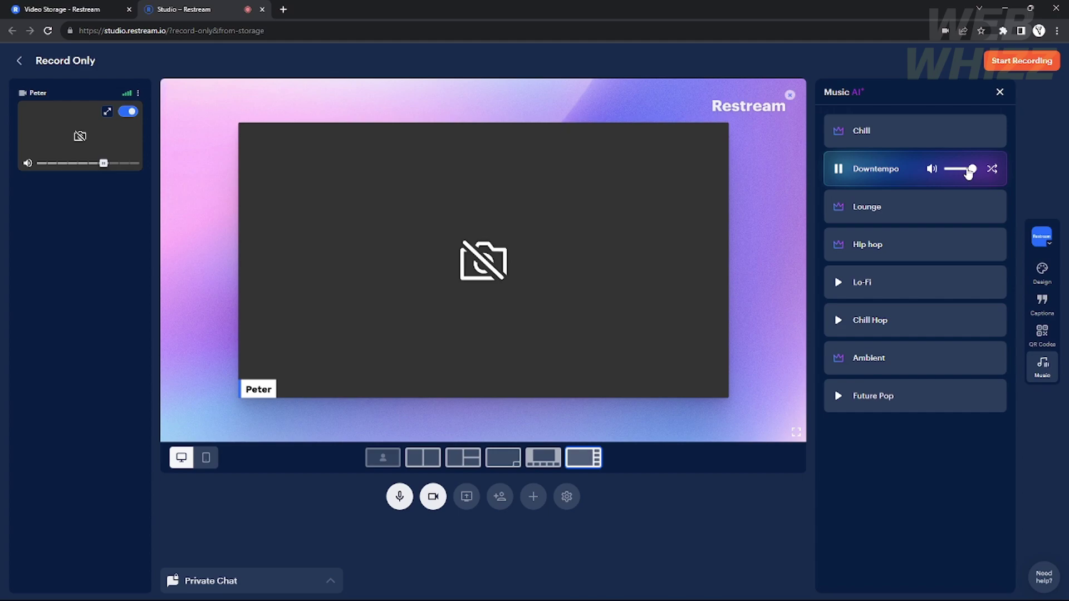
pyautogui.moveTo(971, 168); pyautogui.dragTo(947, 168)
pyautogui.click(262, 10)
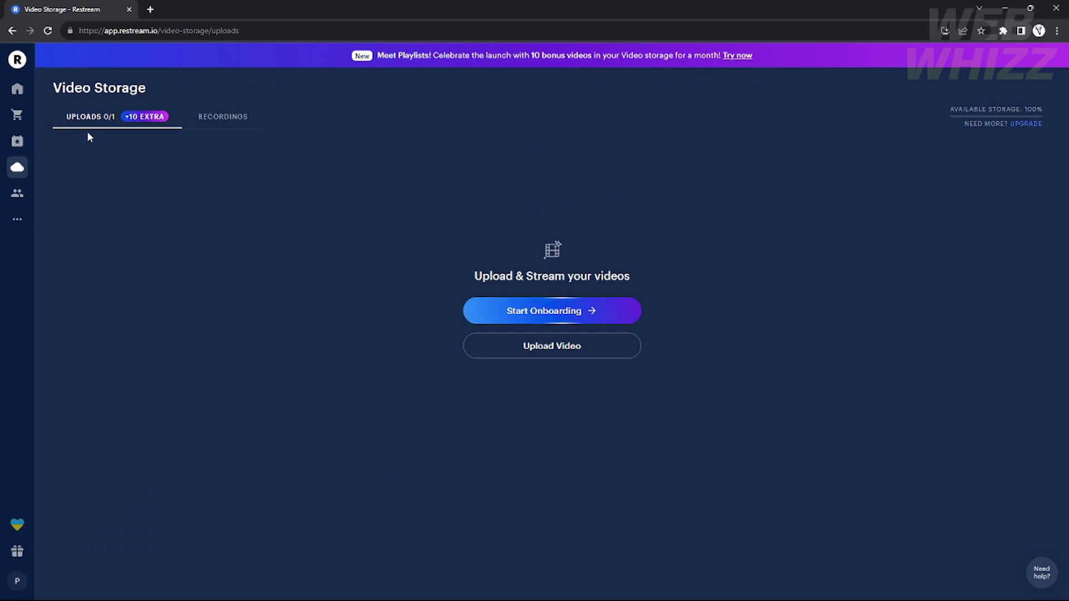
# - View the Teams page and open the Analytics overview
pyautogui.click(18, 196)
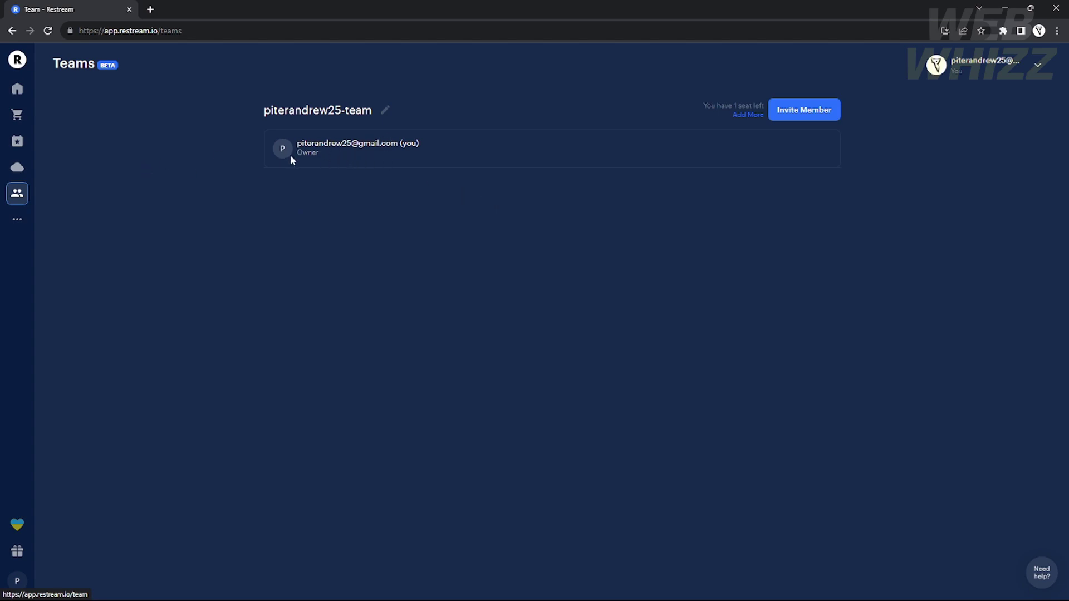
pyautogui.click(20, 224)
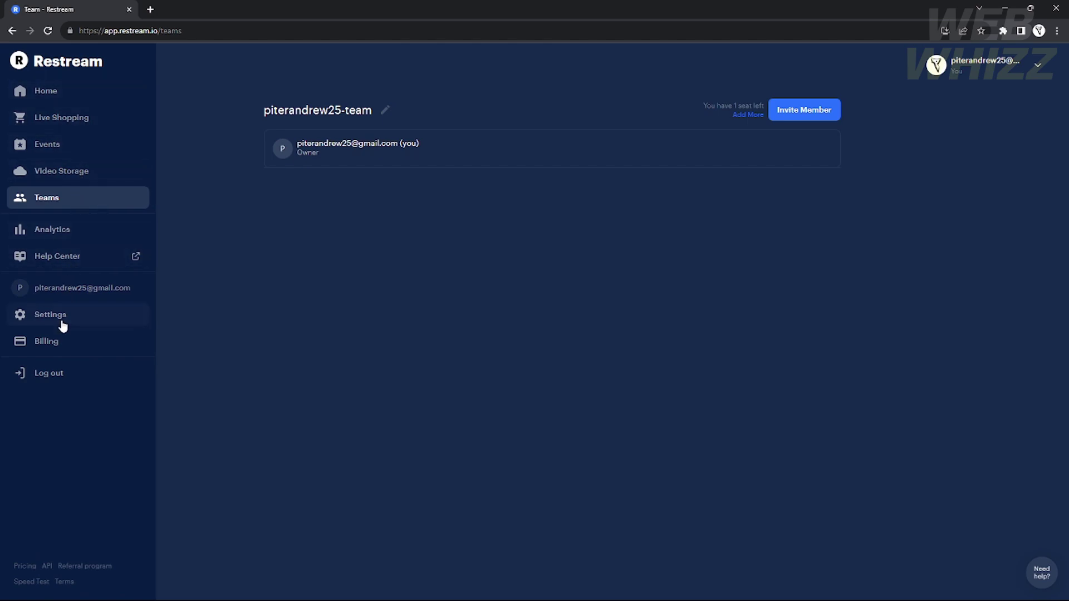
pyautogui.click(70, 232)
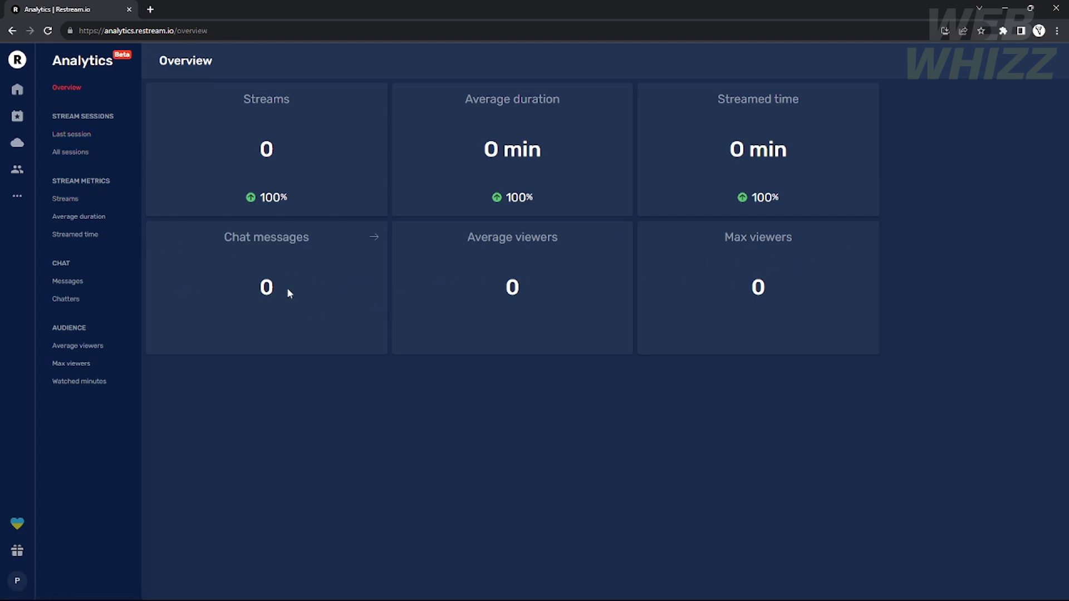
# - Review the Streamed time, Average duration and Streams metrics, plus the All sessions and Last session pages
pyautogui.click(86, 235)
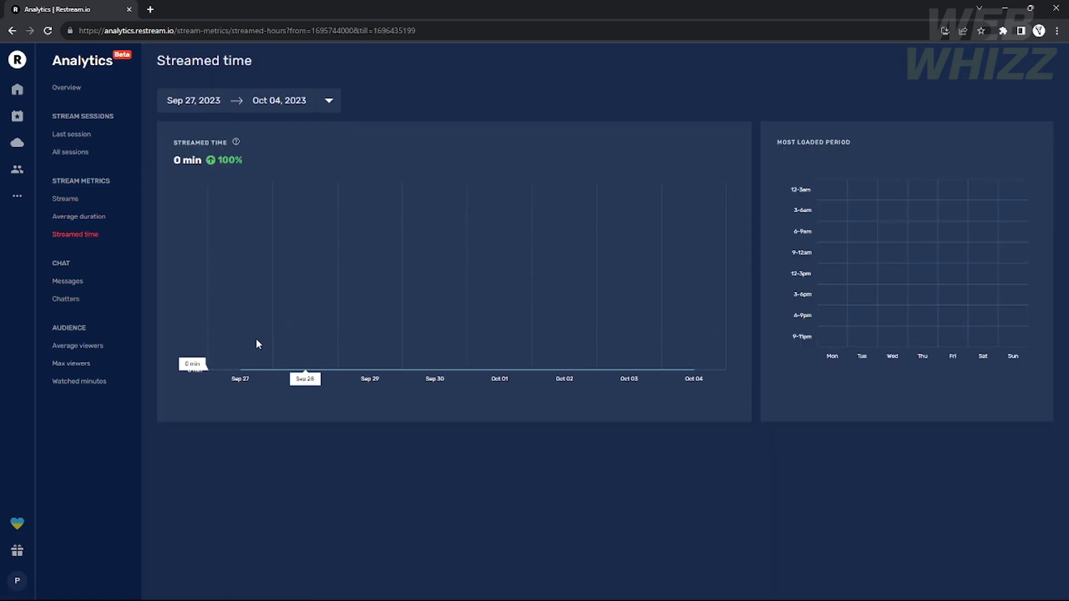
pyautogui.click(89, 217)
pyautogui.click(70, 199)
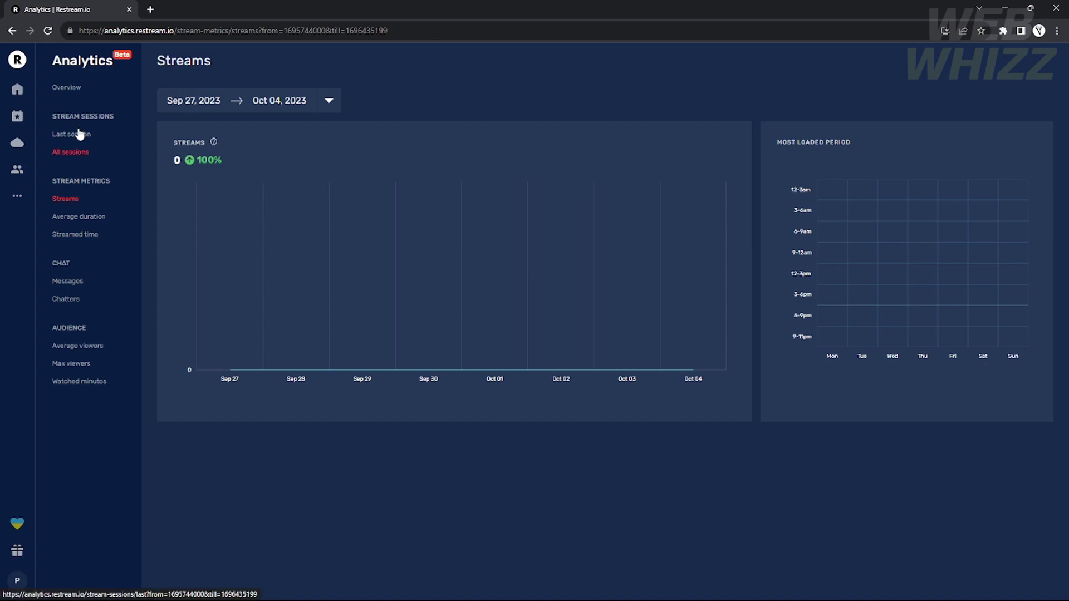
pyautogui.click(85, 156)
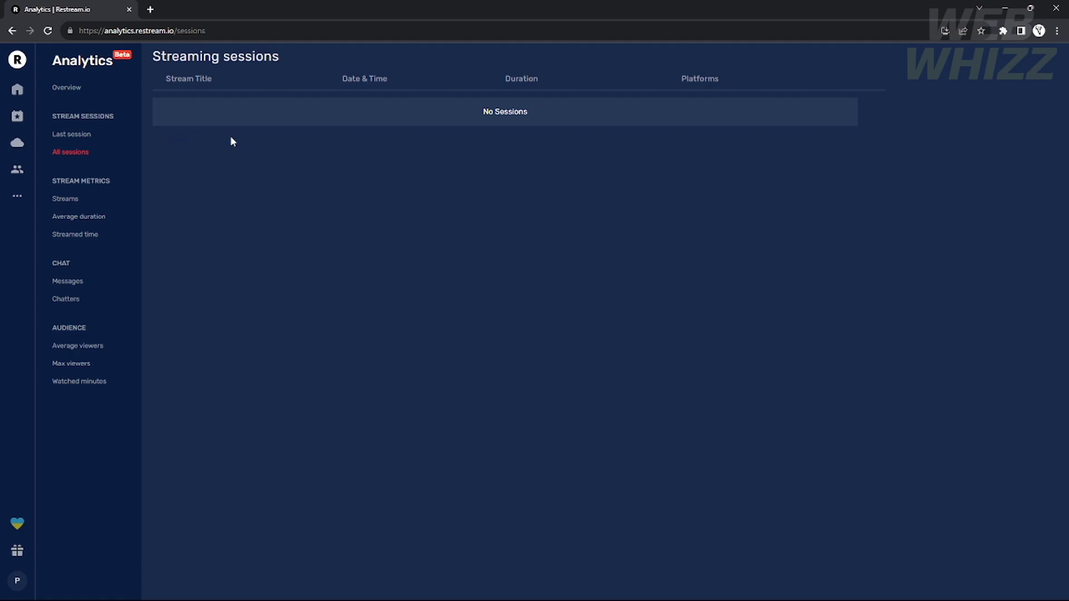
pyautogui.click(72, 134)
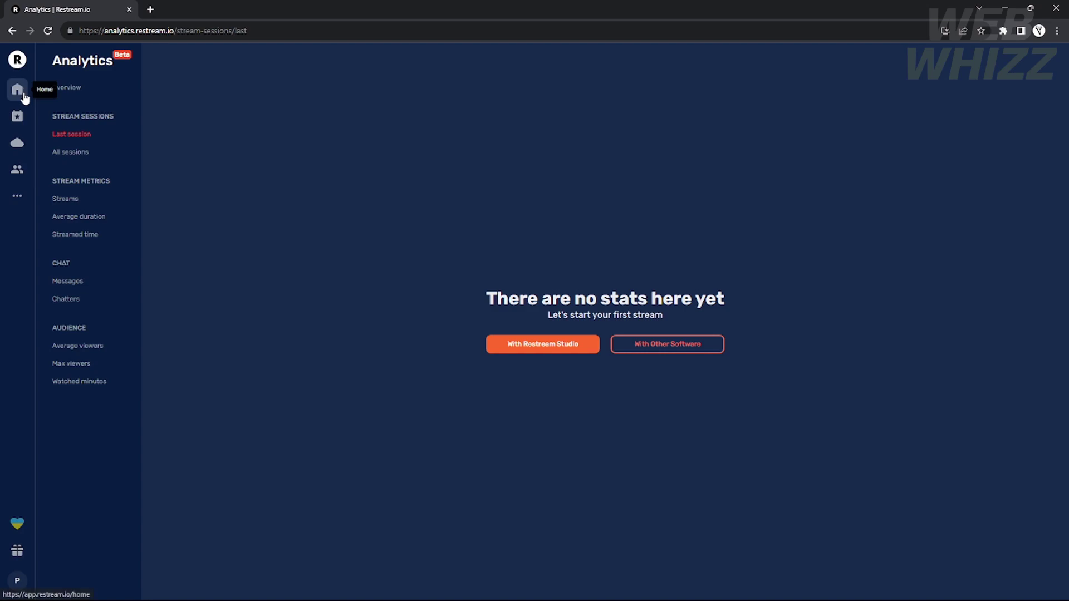
# - Return from Analytics to the Restream home page
pyautogui.click(18, 89)
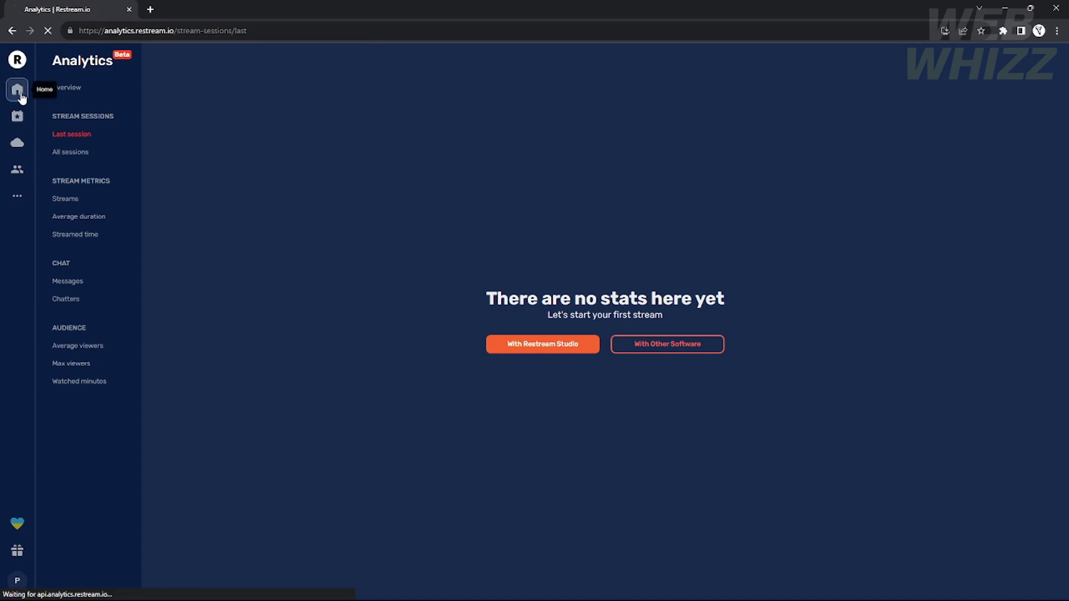
pyautogui.click(20, 95)
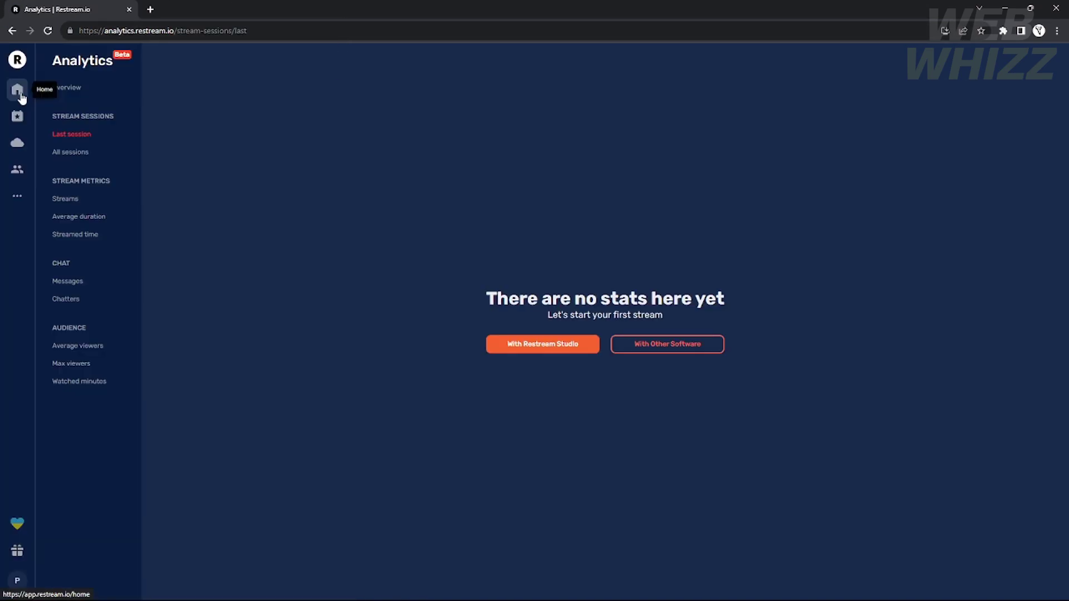
pyautogui.click(20, 95)
pyautogui.click(20, 95)
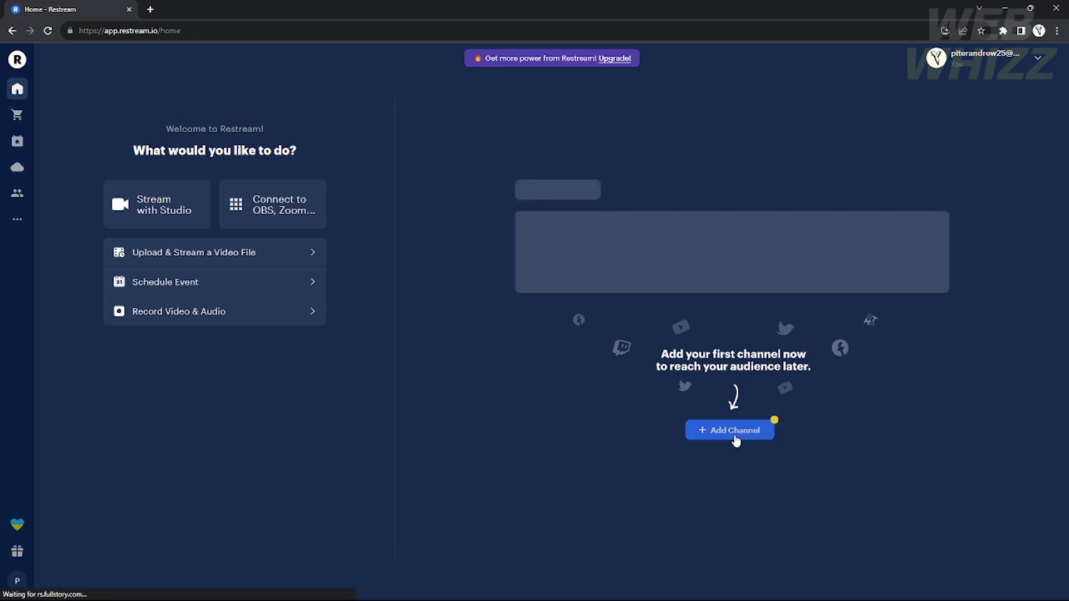
# - Browse the platforms available for a new channel and choose YouTube with the Channel option
pyautogui.click(735, 402)
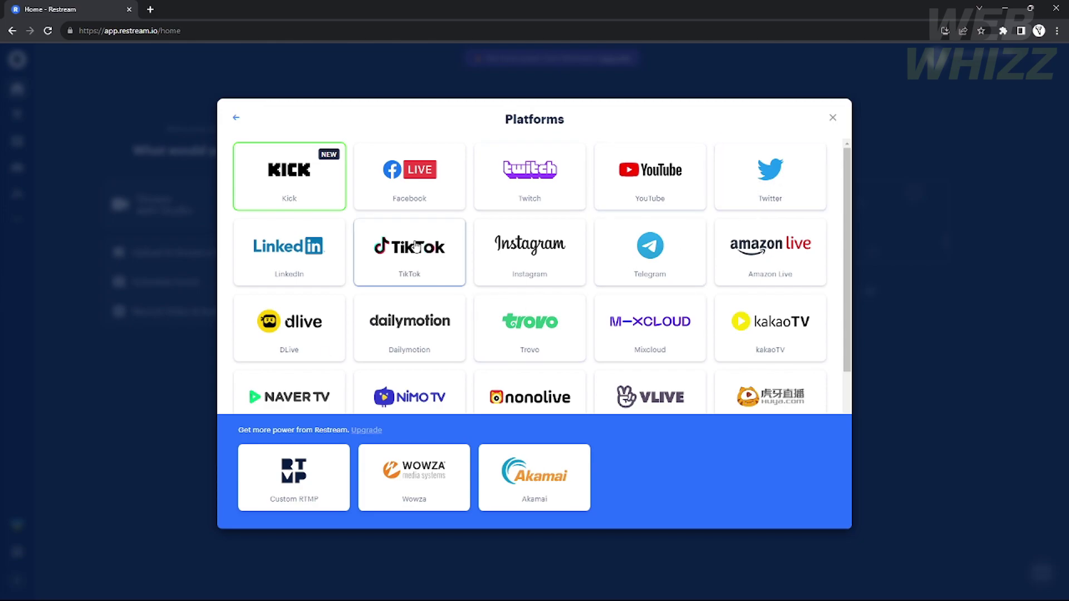
pyautogui.scroll(-5, 409, 251)
pyautogui.scroll(5, 519, 334)
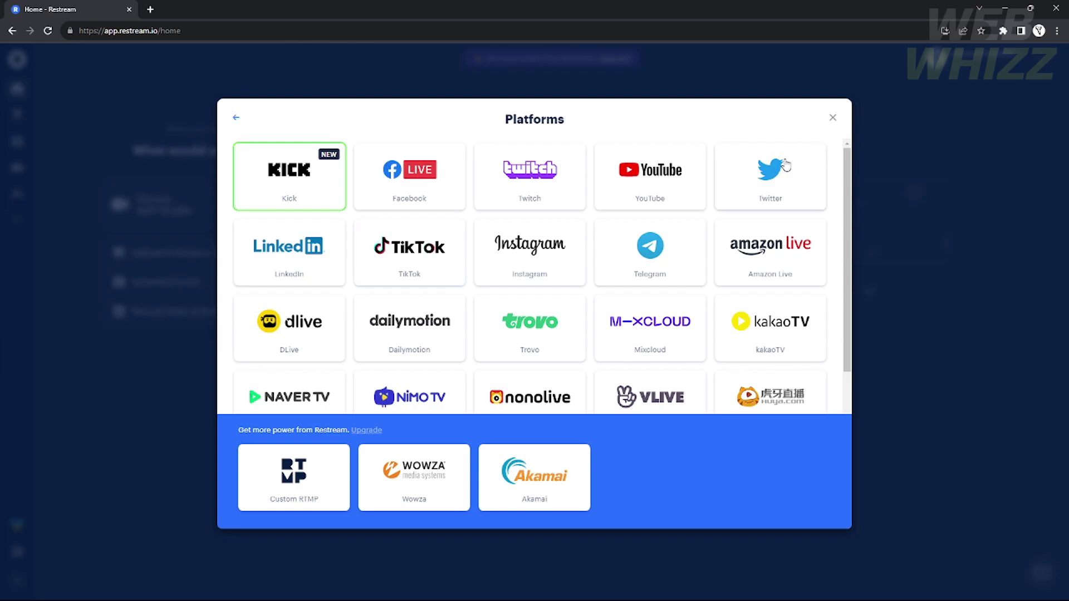
pyautogui.click(649, 174)
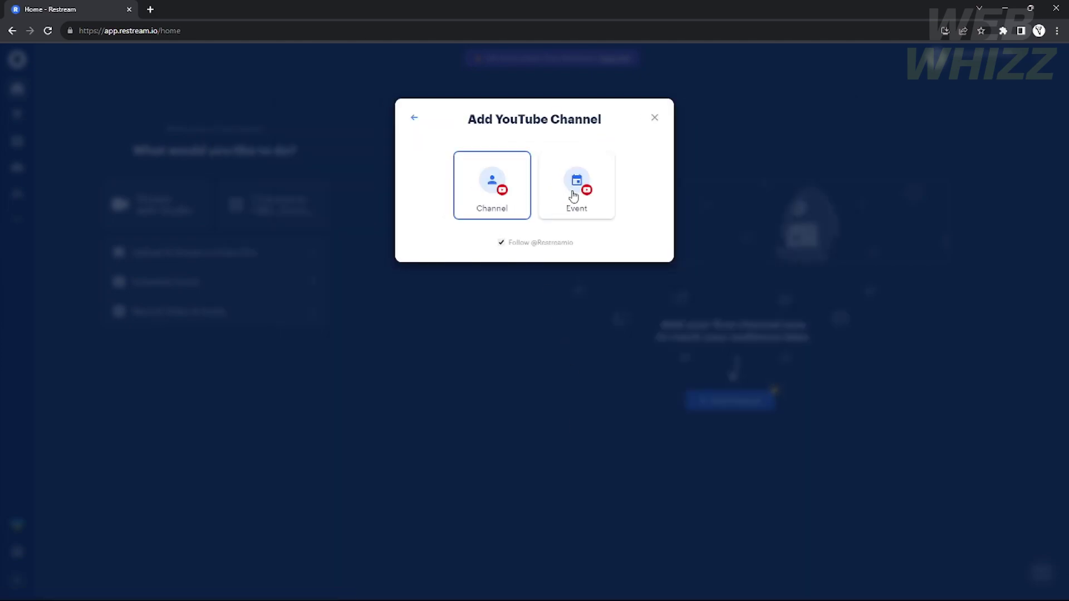
pyautogui.click(493, 192)
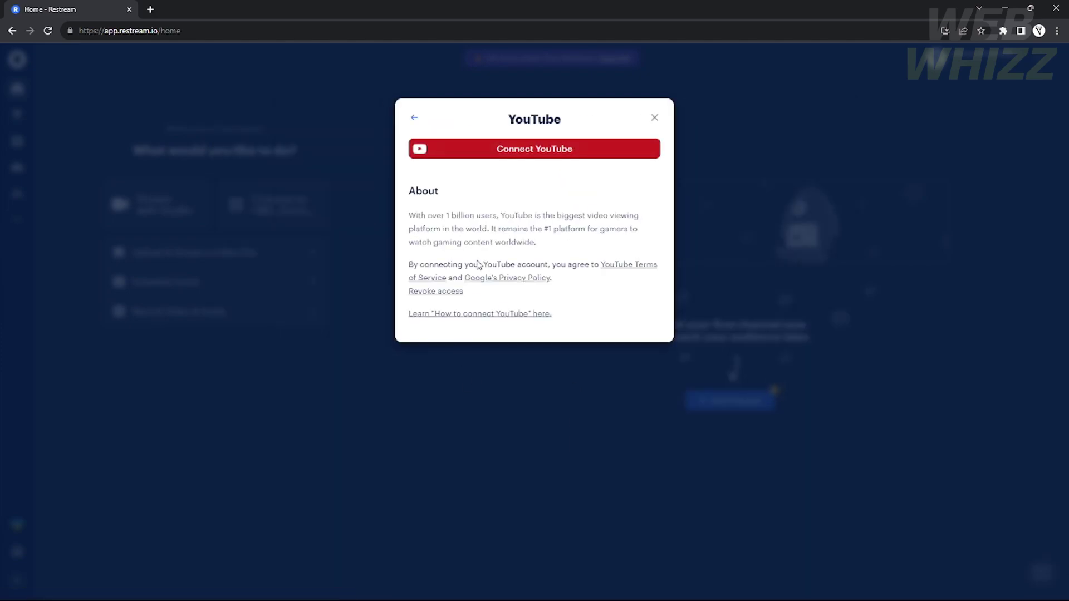
# - Connect the YouTube account by choosing the Google account, allowing Restream access, and dismissing the destinations dialog
pyautogui.click(562, 148)
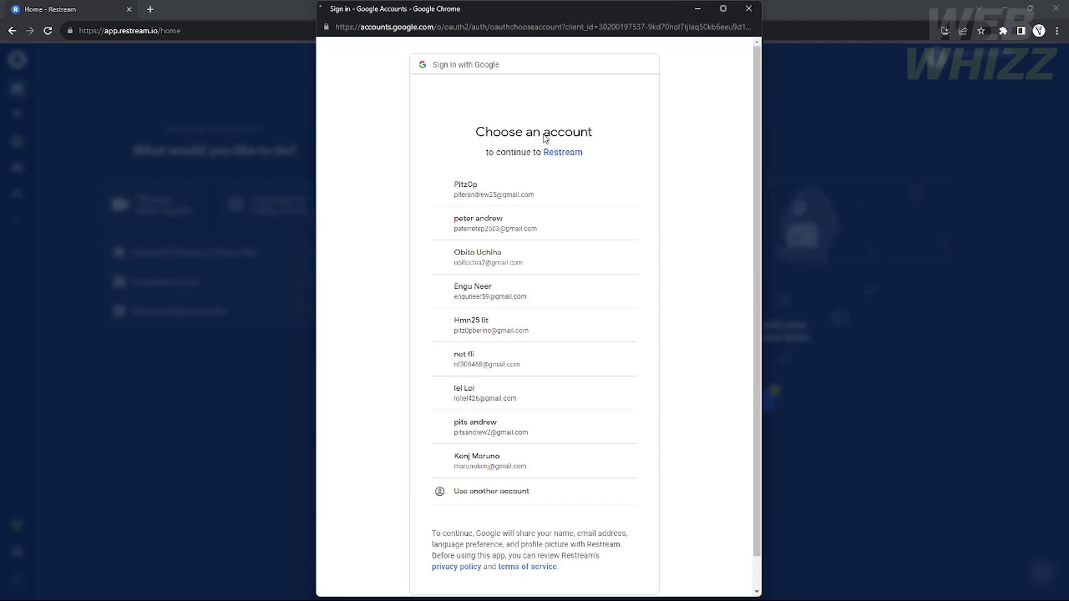
pyautogui.click(504, 193)
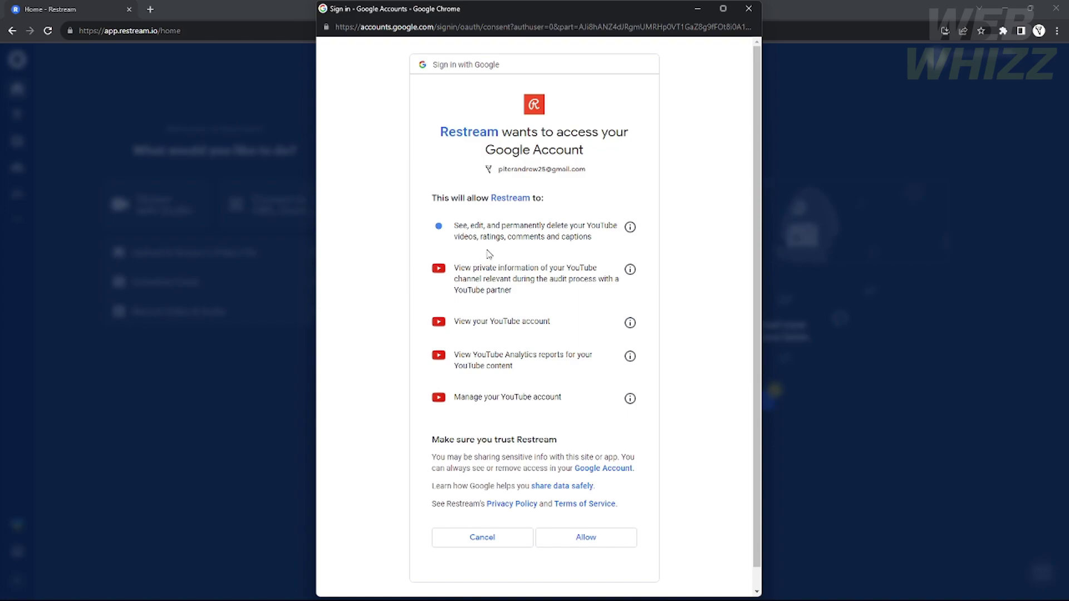
pyautogui.click(584, 538)
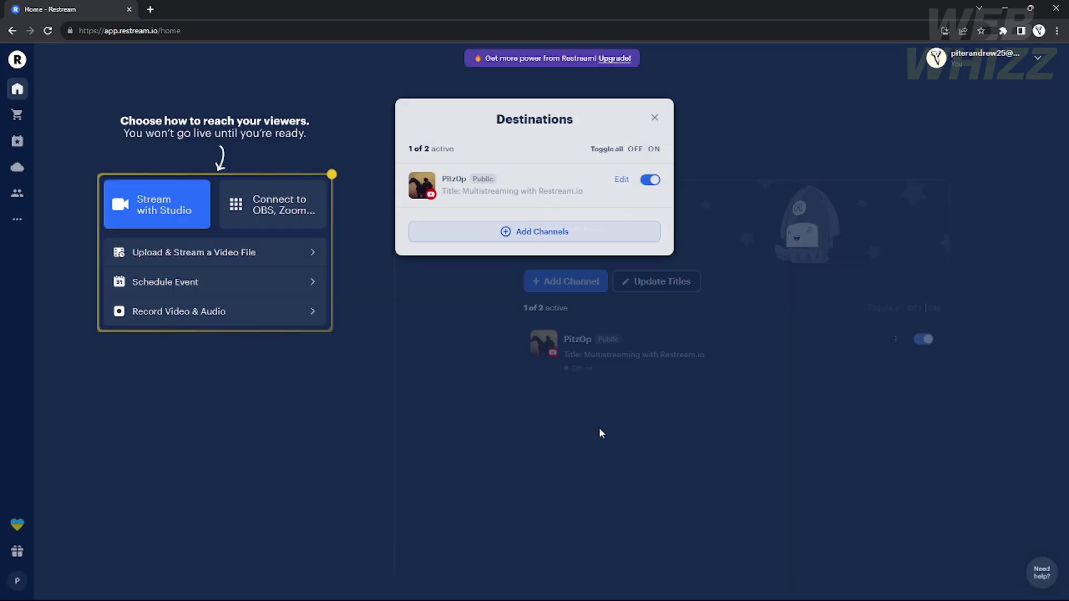
pyautogui.click(597, 416)
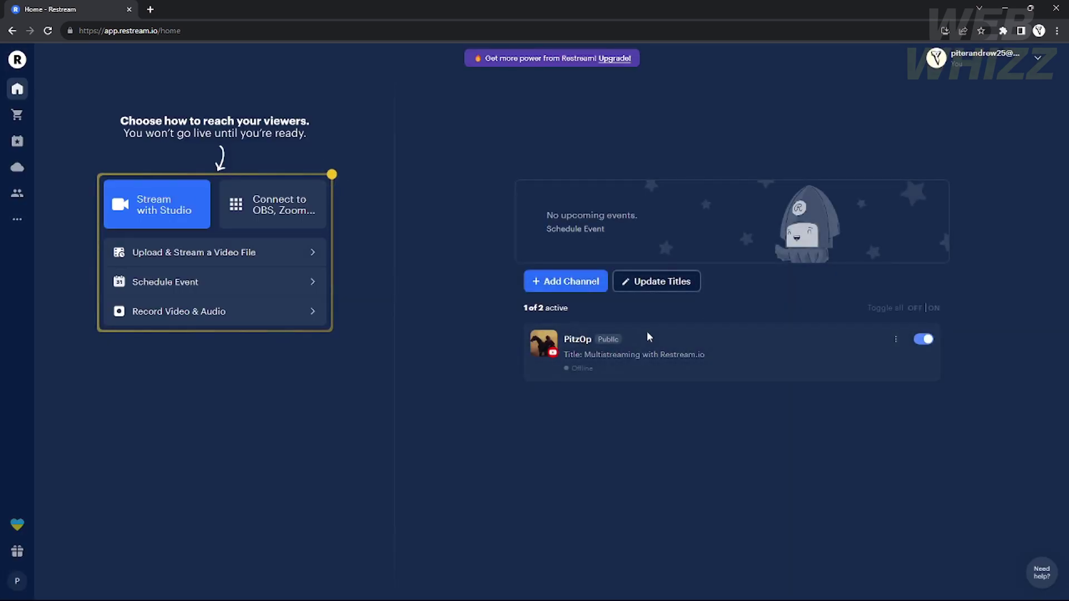
# - Add a Twitch channel and authorize Restream to access the Twitch account
pyautogui.click(566, 281)
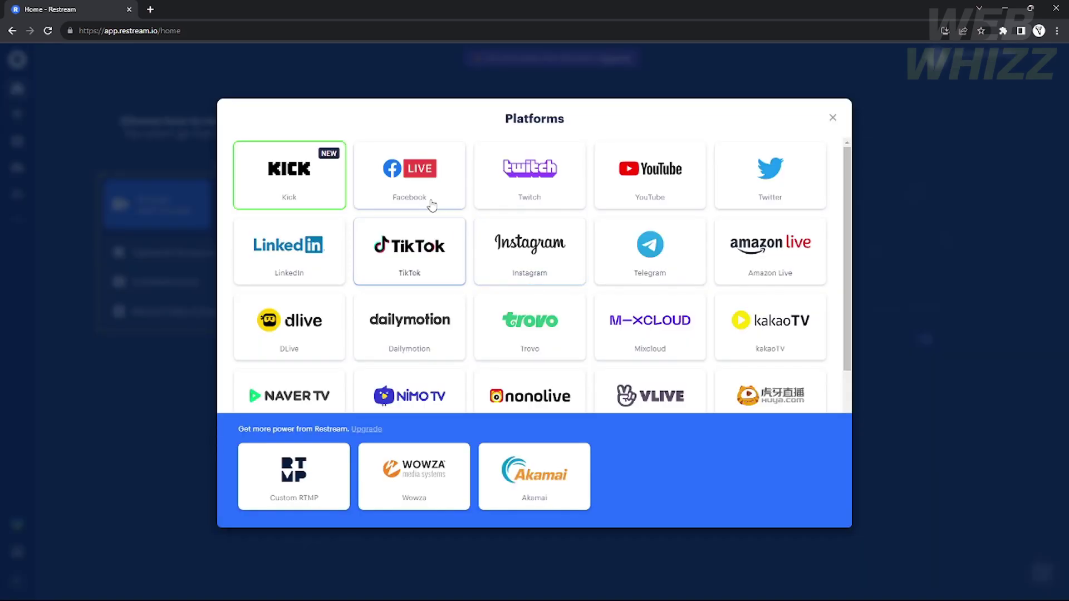
pyautogui.click(576, 193)
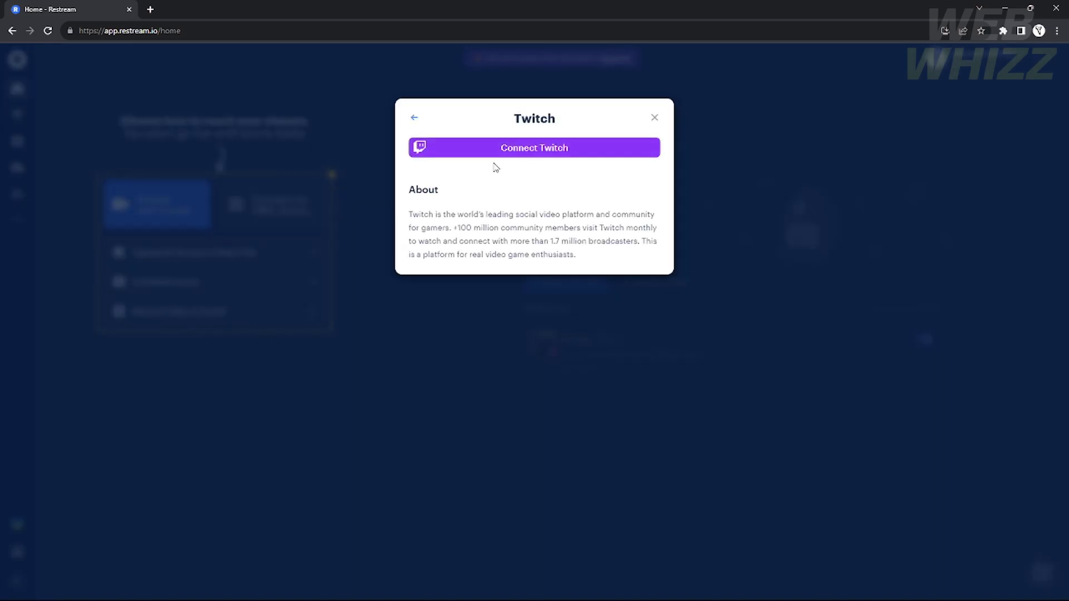
pyautogui.click(504, 147)
pyautogui.scroll(-2, 554, 278)
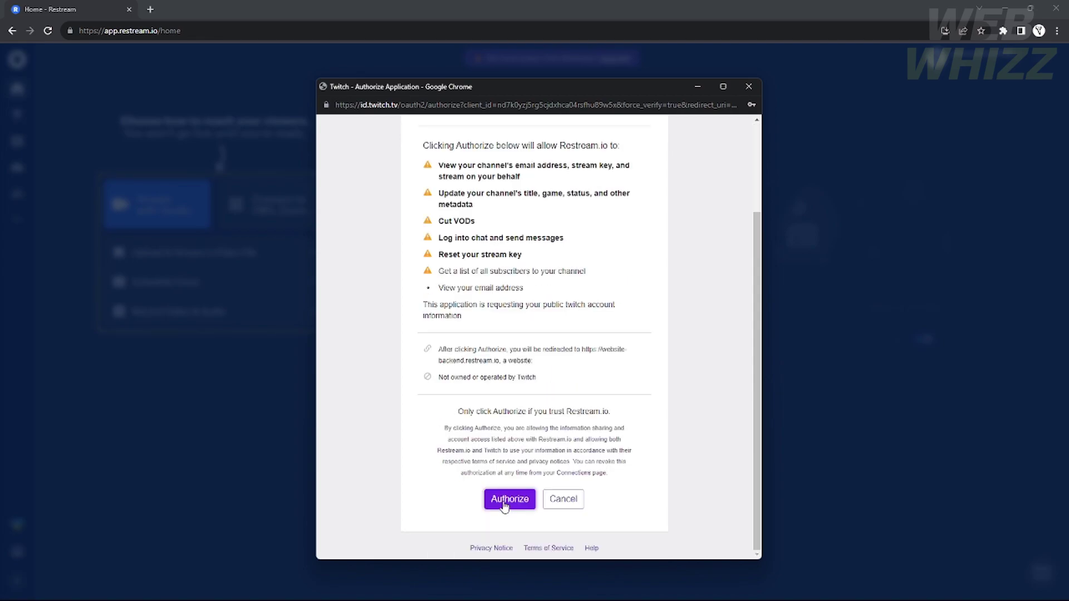
pyautogui.click(503, 504)
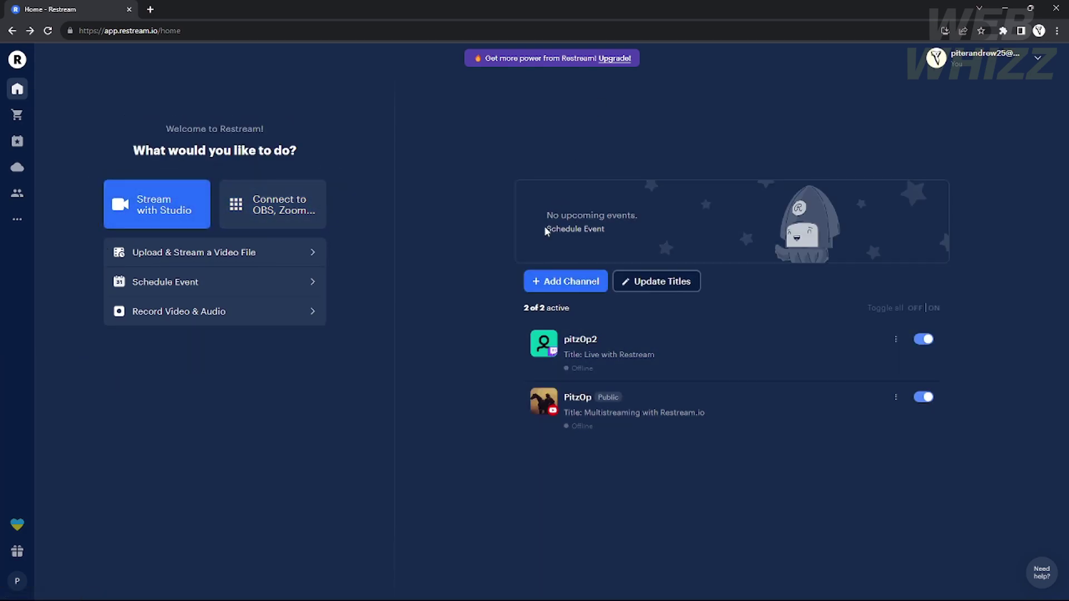
# - Schedule a Restream Studio event titled "Gameplay walkthrough part 1" for Oct 19, 2023, and continue to the destinations
pyautogui.click(174, 291)
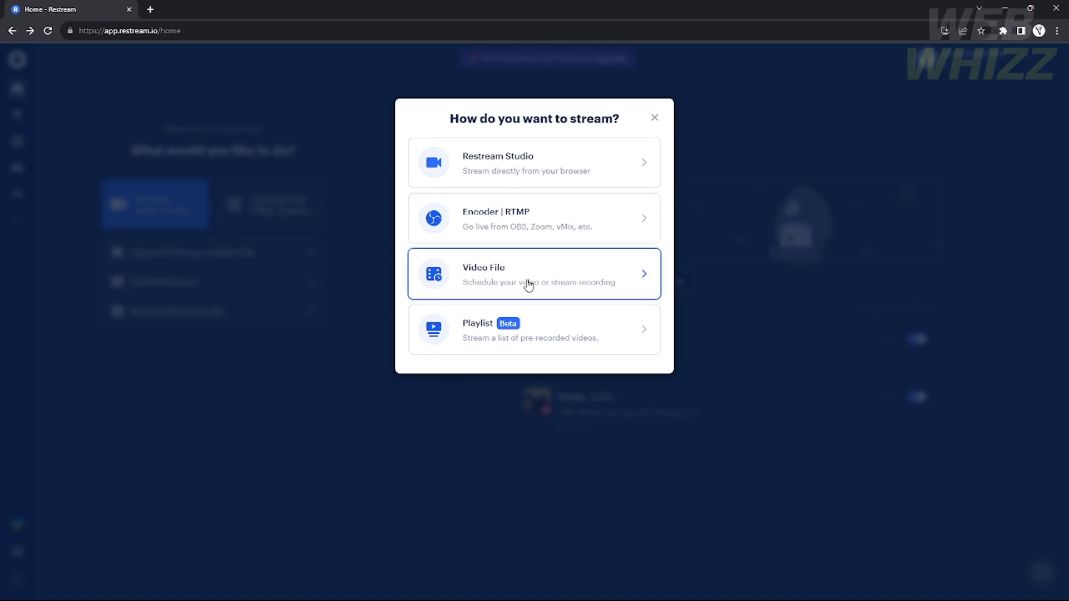
pyautogui.click(529, 163)
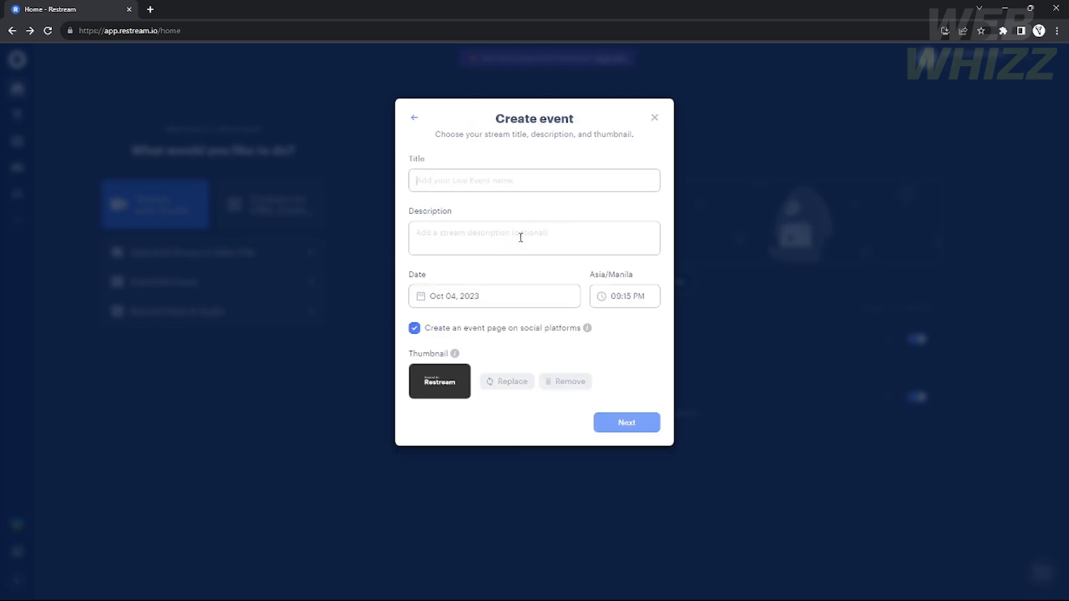
pyautogui.write('Gameplay walkthrough part 1')
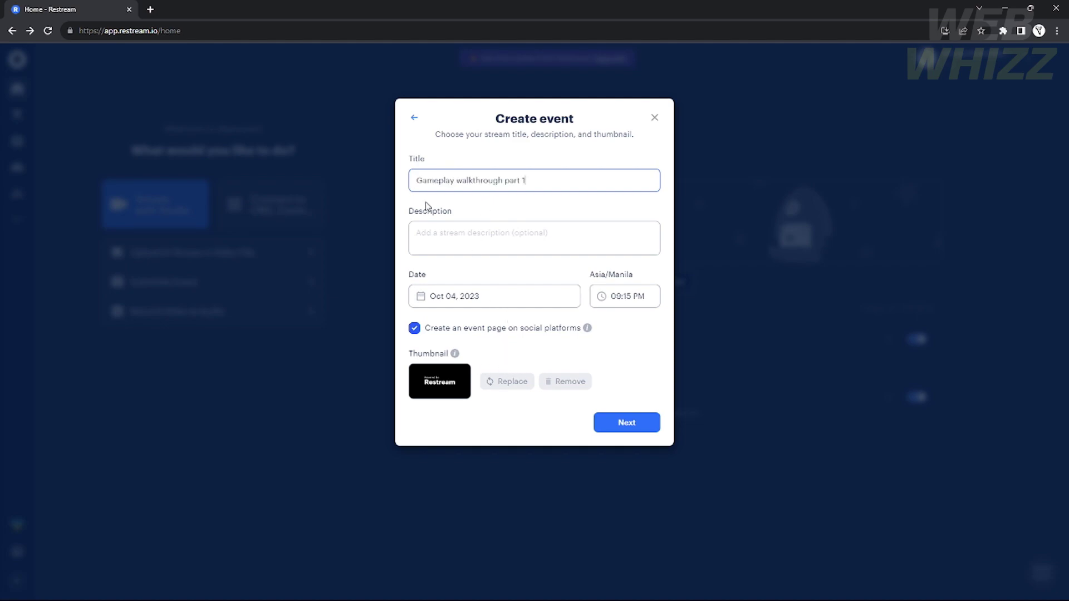
pyautogui.click(485, 243)
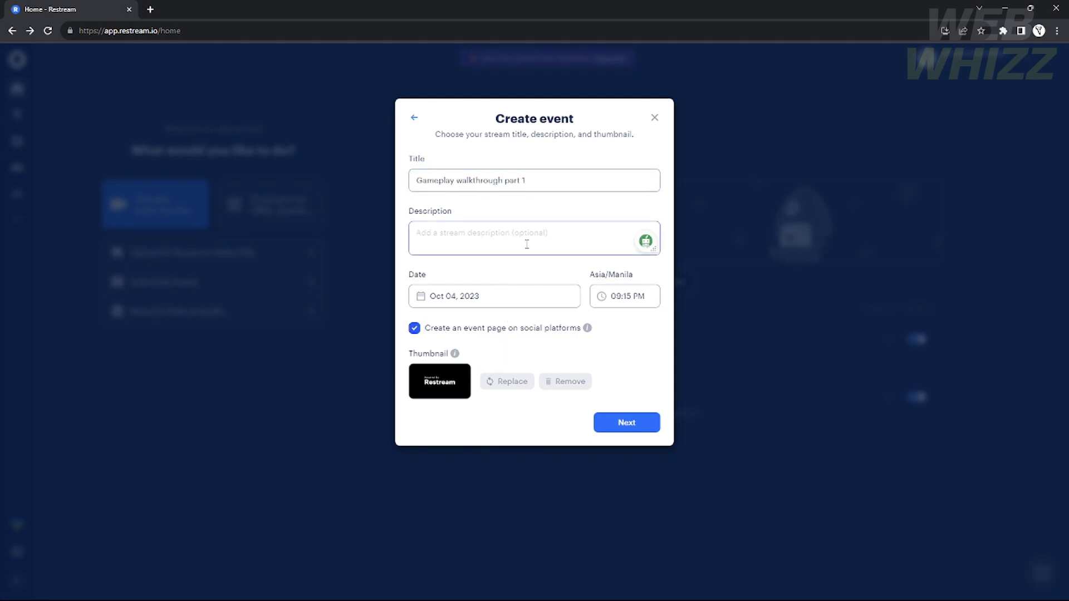
pyautogui.click(485, 294)
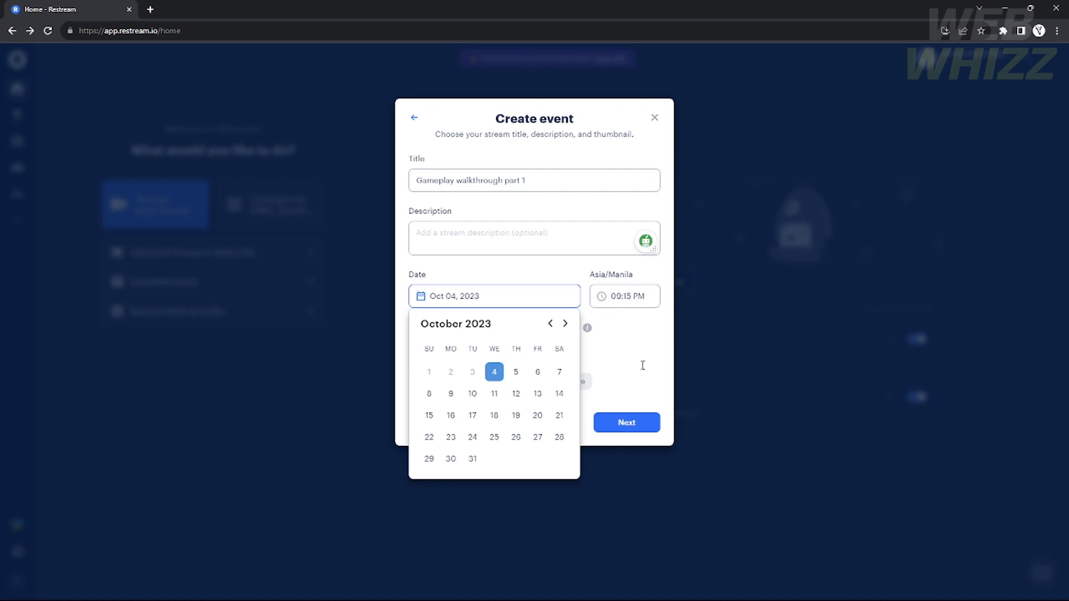
pyautogui.click(515, 415)
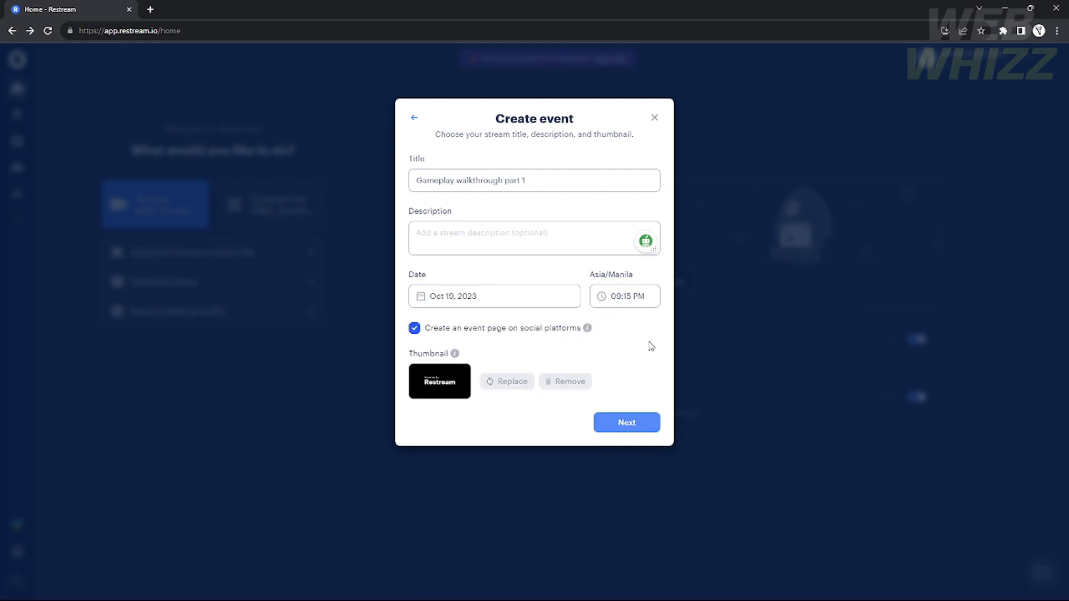
pyautogui.click(629, 427)
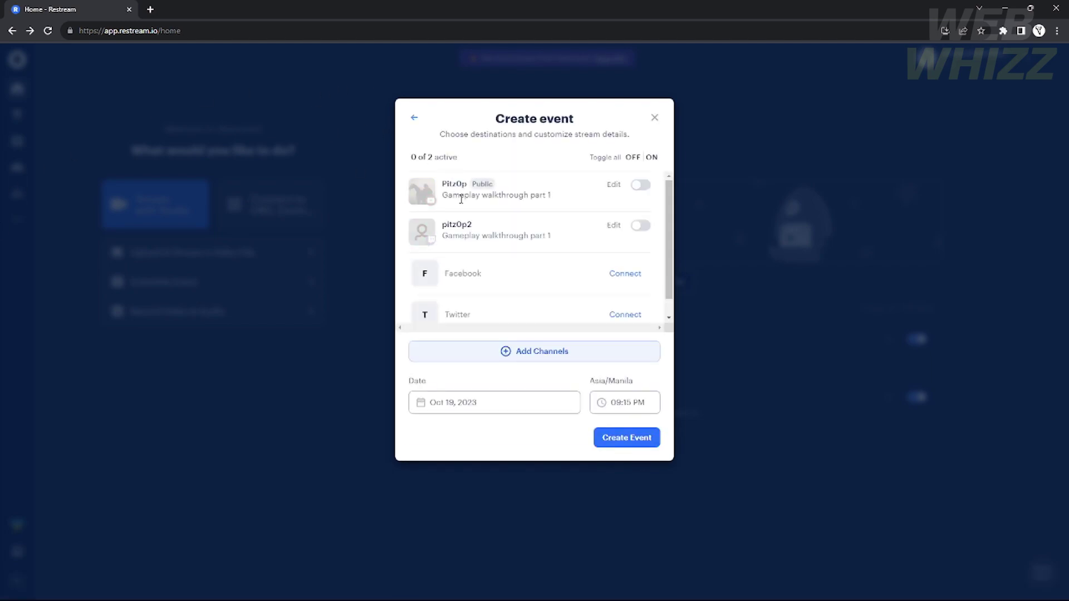
# - Activate the YouTube and Twitch channels as destinations and create the event
pyautogui.click(640, 226)
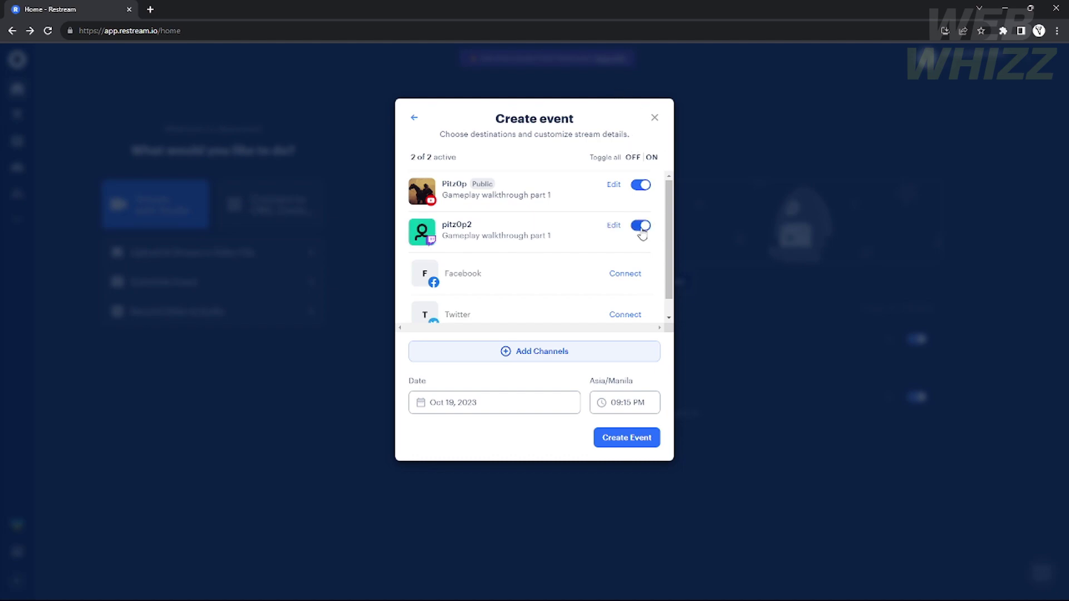
pyautogui.scroll(-1, 579, 248)
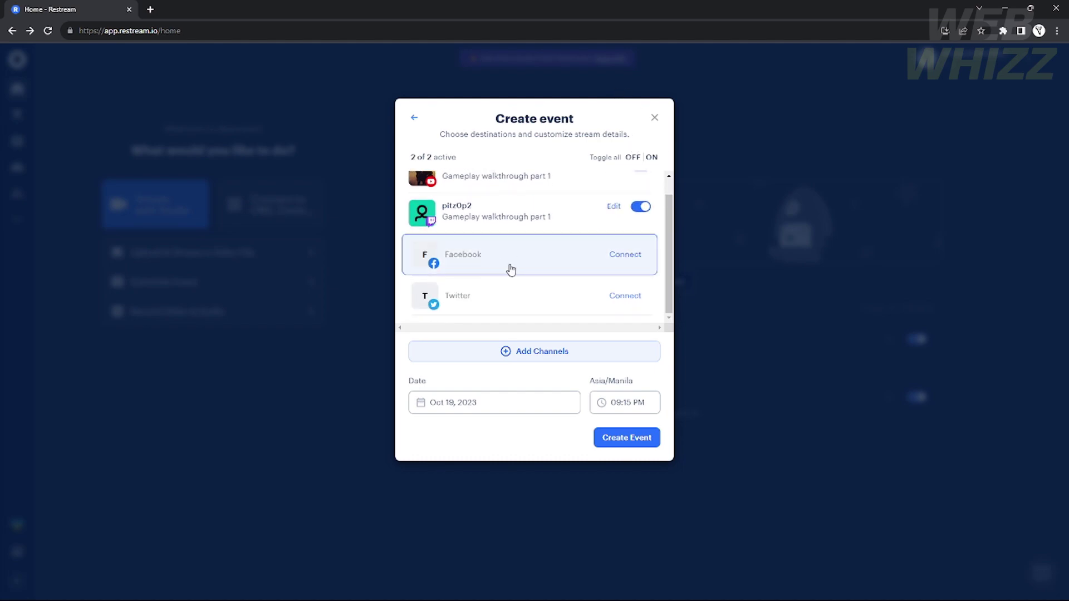
pyautogui.scroll(1, 531, 292)
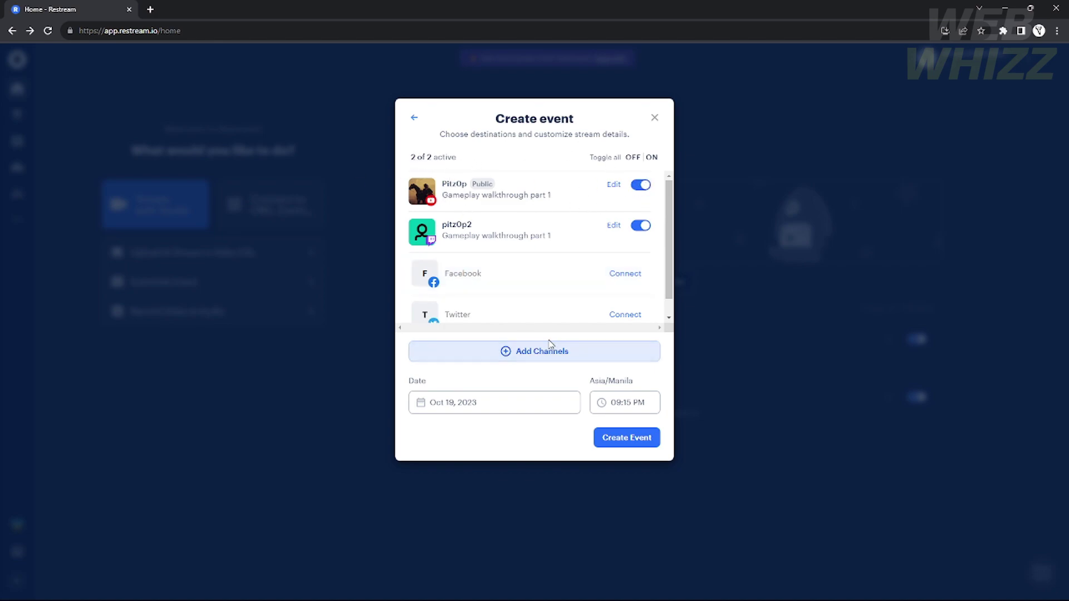
pyautogui.scroll(-1, 518, 231)
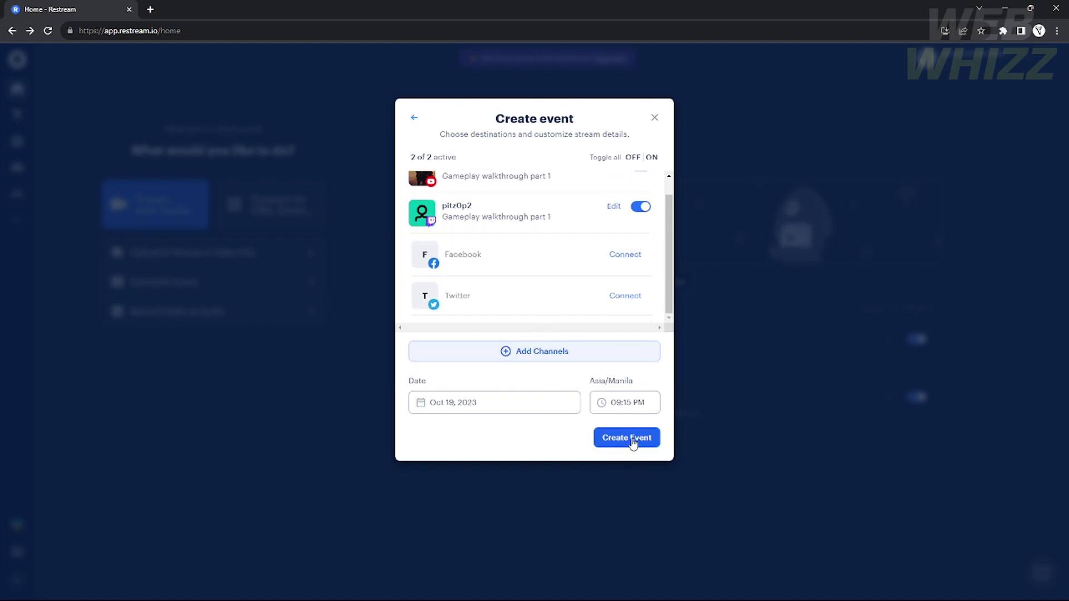
pyautogui.scroll(1, 601, 267)
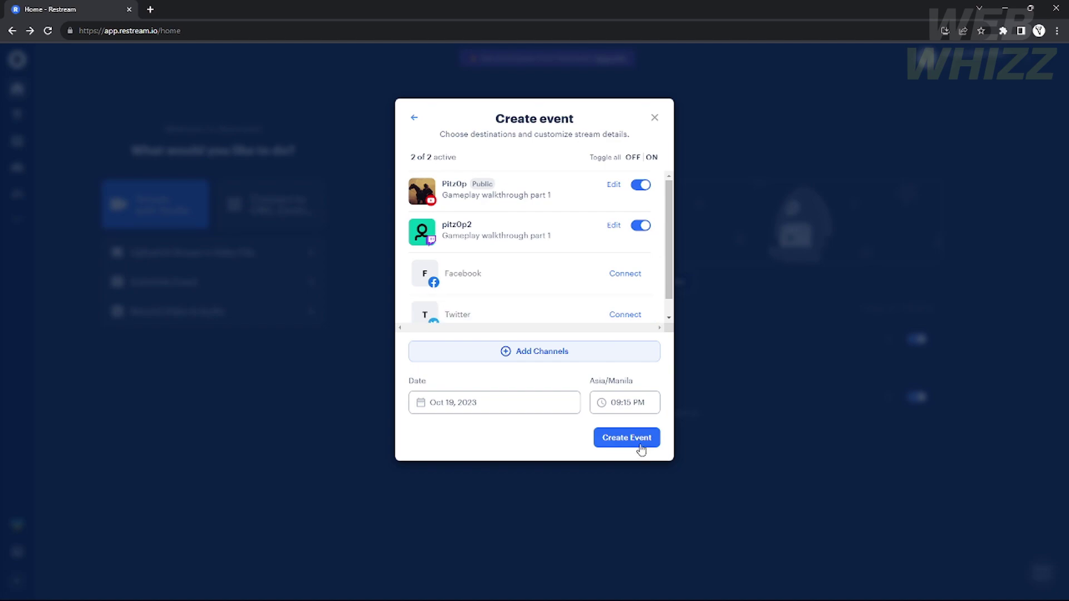
pyautogui.click(639, 439)
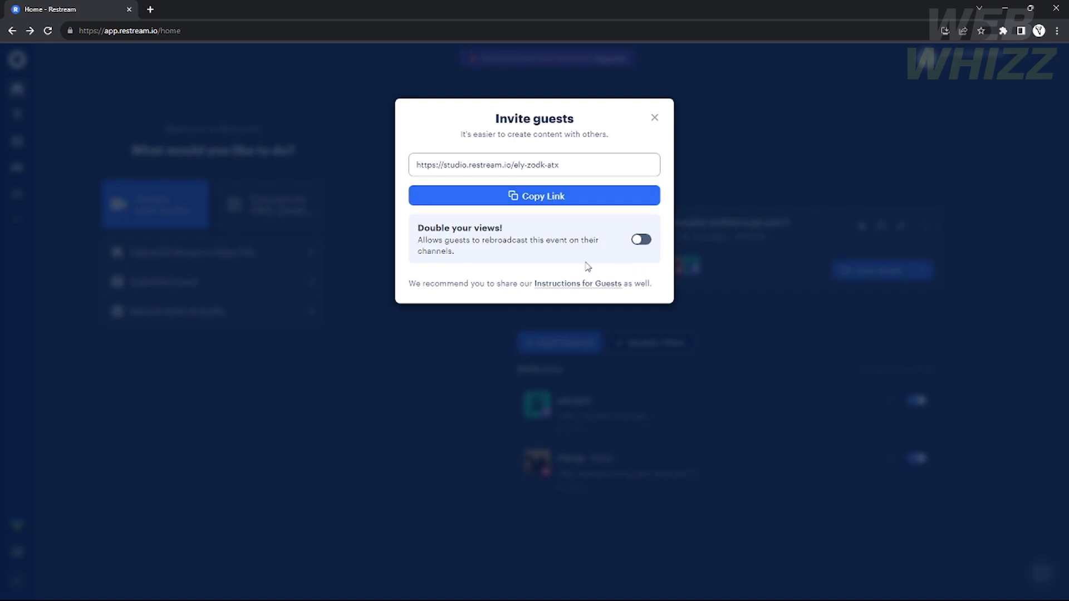
# - Copy the event's guest invitation link and dismiss the invitation dialog
pyautogui.click(511, 197)
pyautogui.click(511, 197)
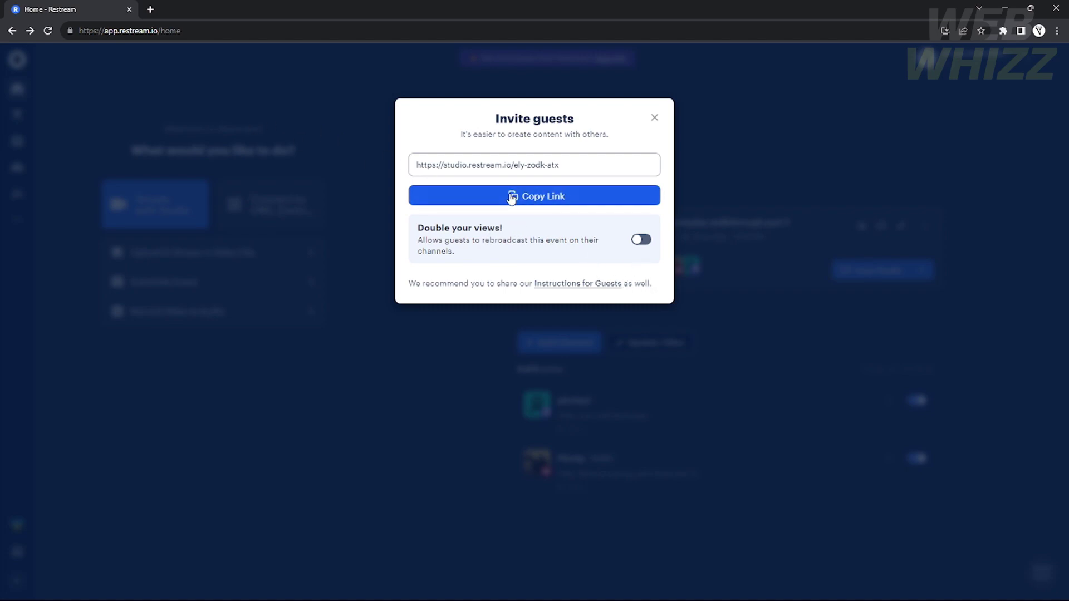
pyautogui.click(511, 197)
pyautogui.click(473, 439)
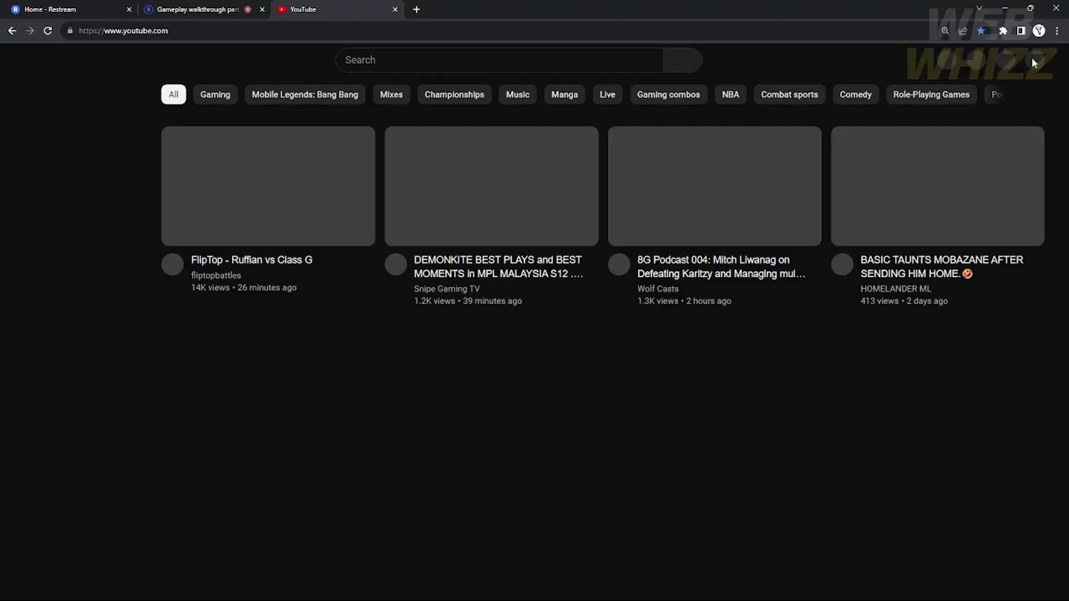
# - Check the scheduled event among the YouTube channel's live streams and view the guest join page in Restream Studio
pyautogui.click(1034, 62)
pyautogui.click(913, 156)
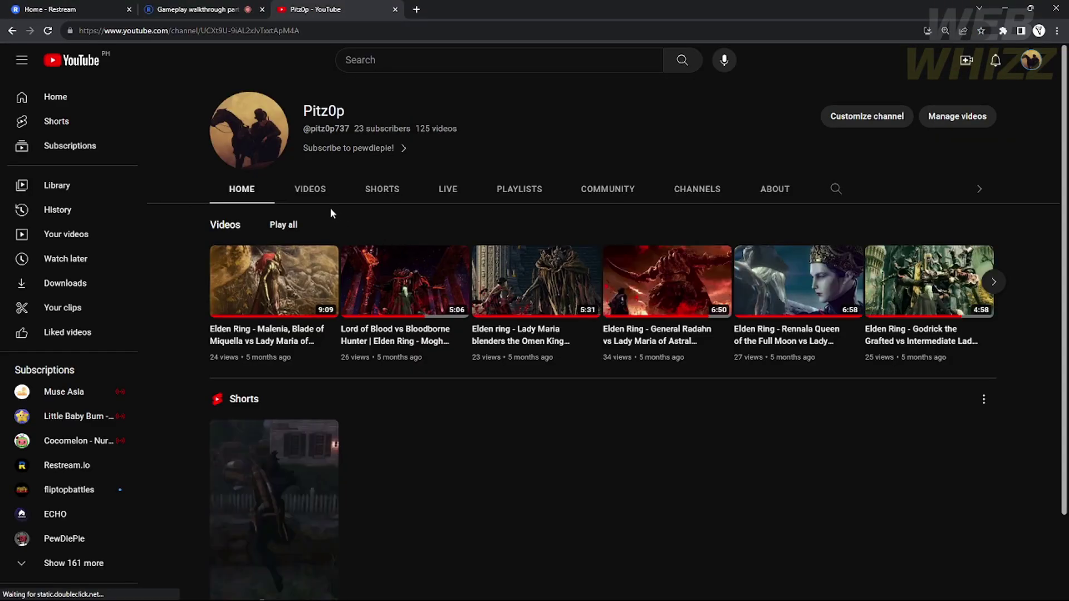
pyautogui.click(441, 191)
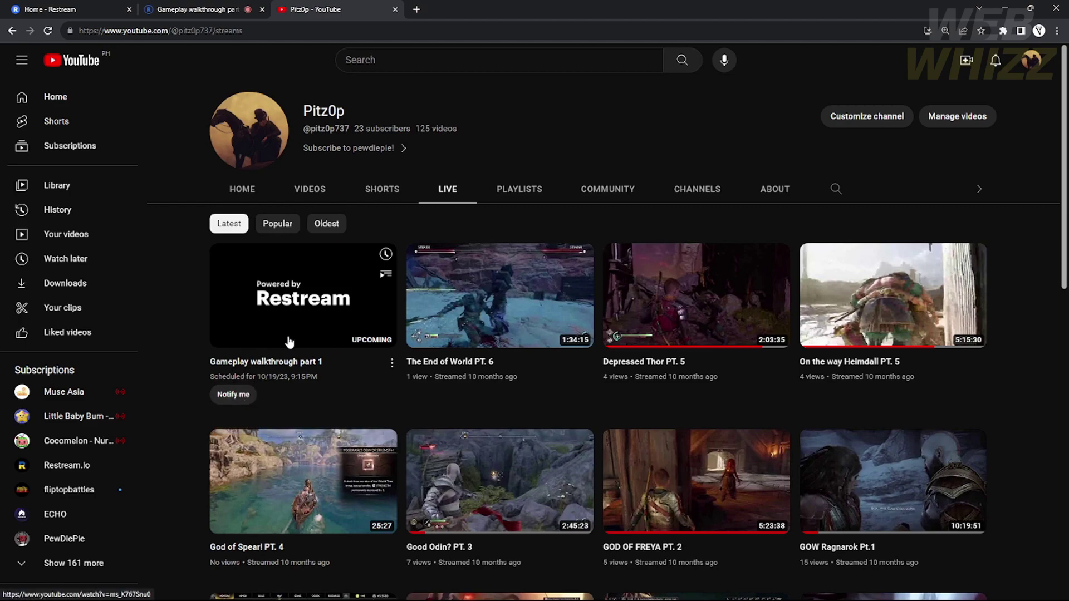
pyautogui.click(195, 9)
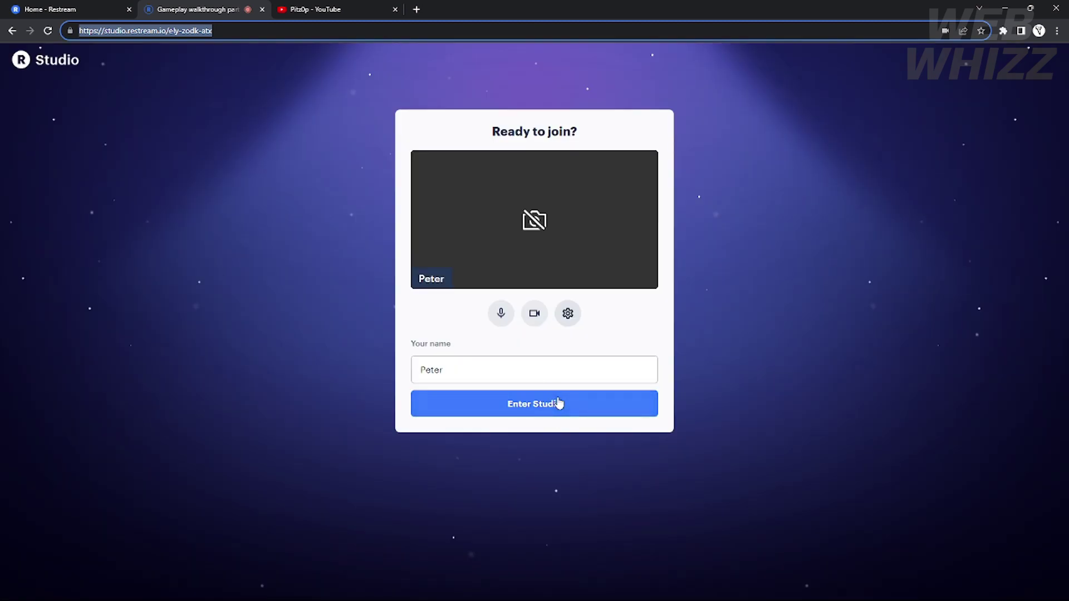
pyautogui.click(341, 4)
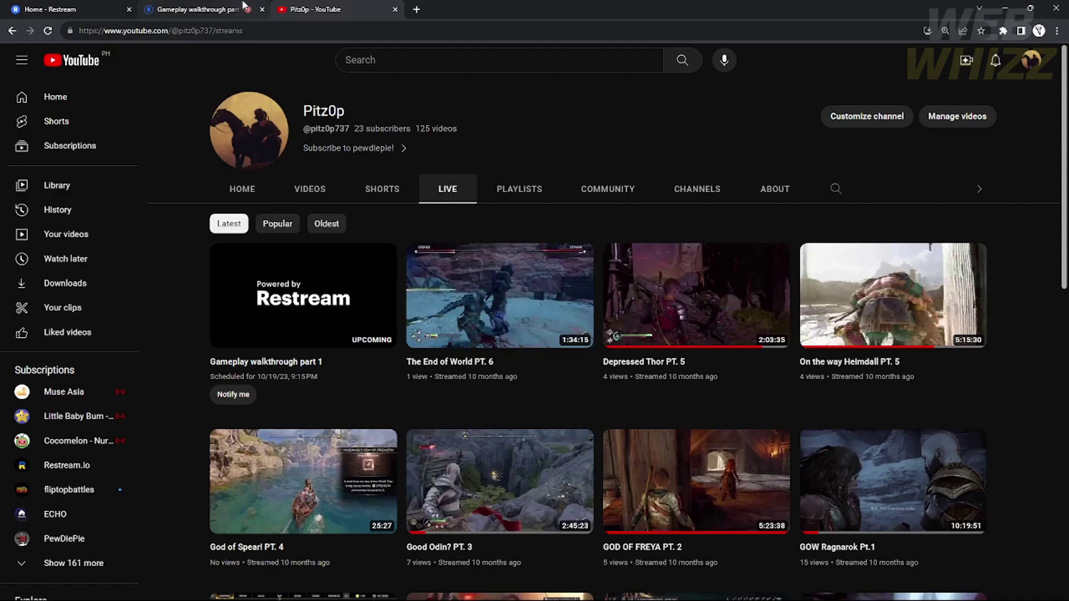
# - Close the guest studio and YouTube pages, and open Restream's Teams page
pyautogui.click(225, 10)
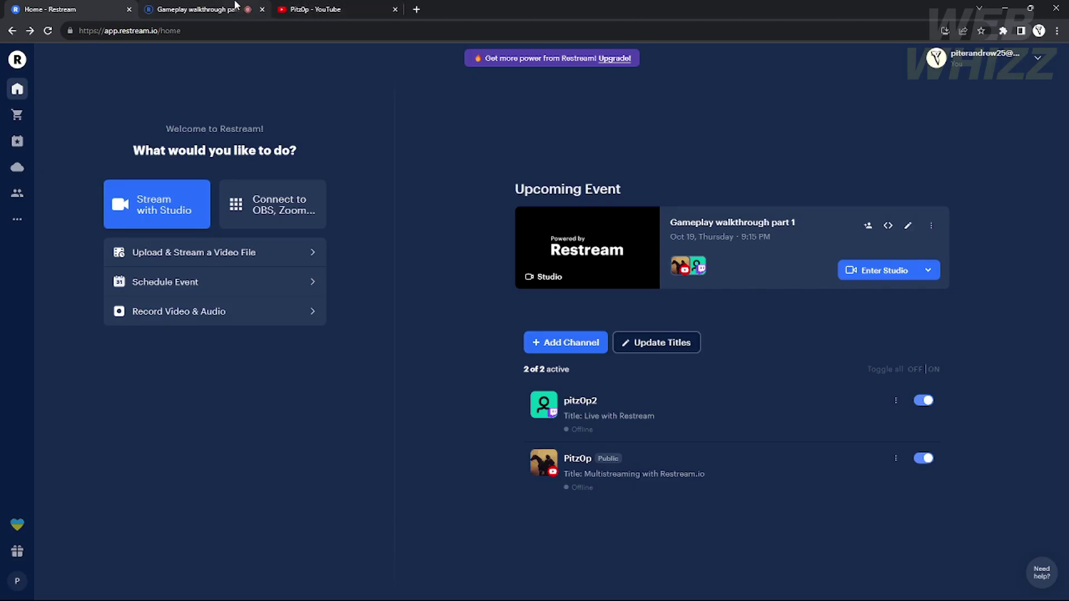
pyautogui.click(266, 15)
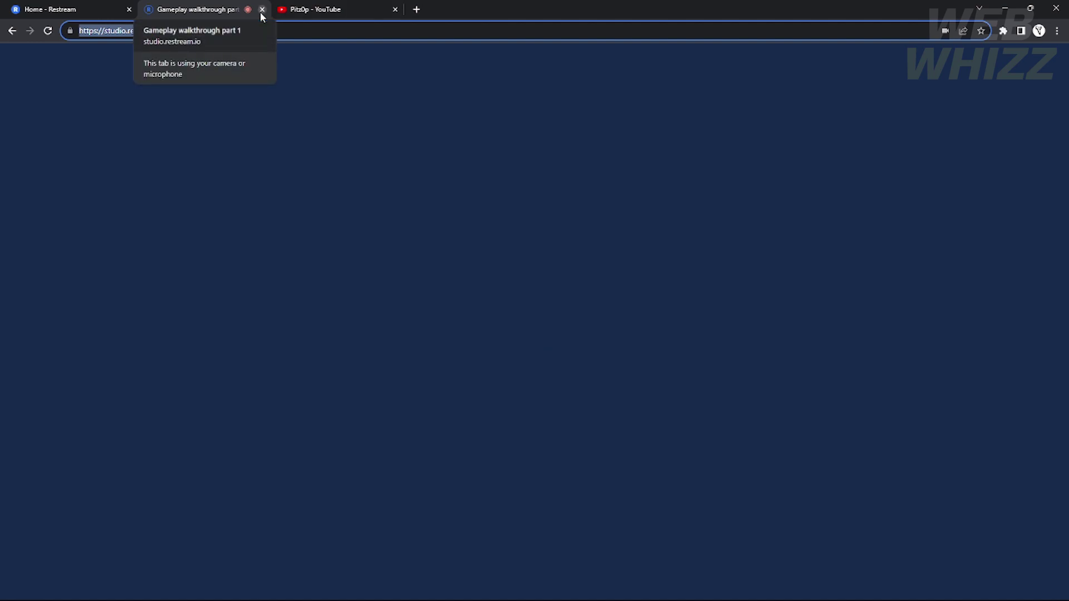
pyautogui.click(260, 12)
pyautogui.click(263, 10)
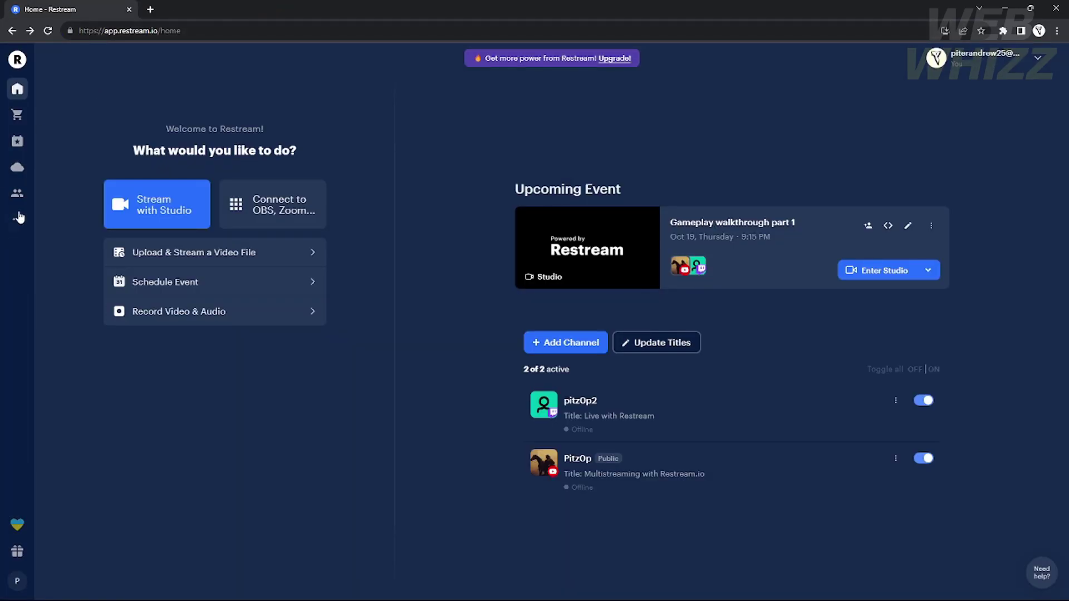
pyautogui.click(17, 193)
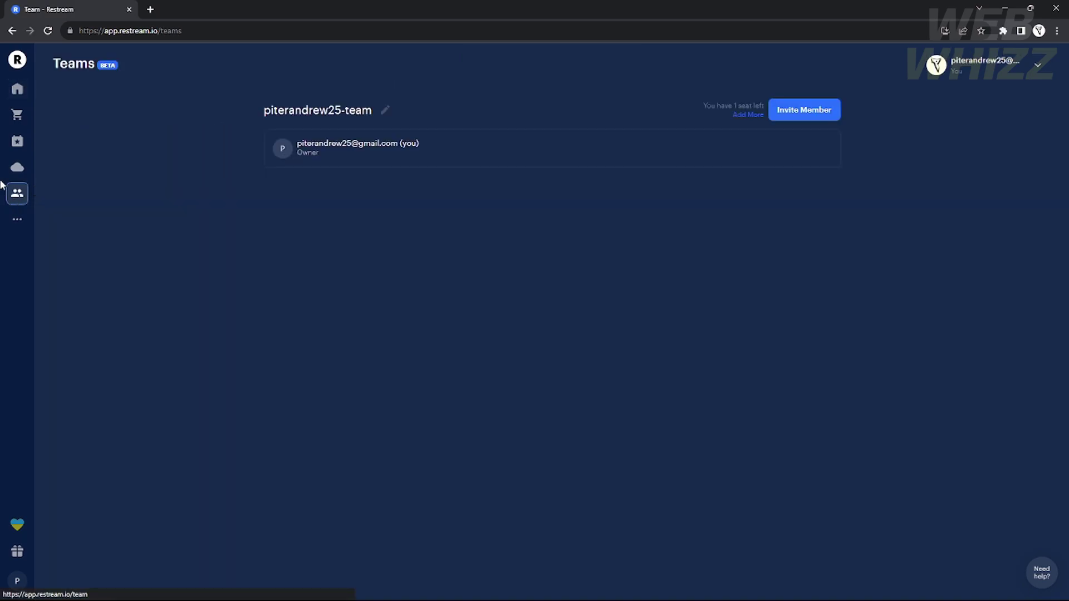